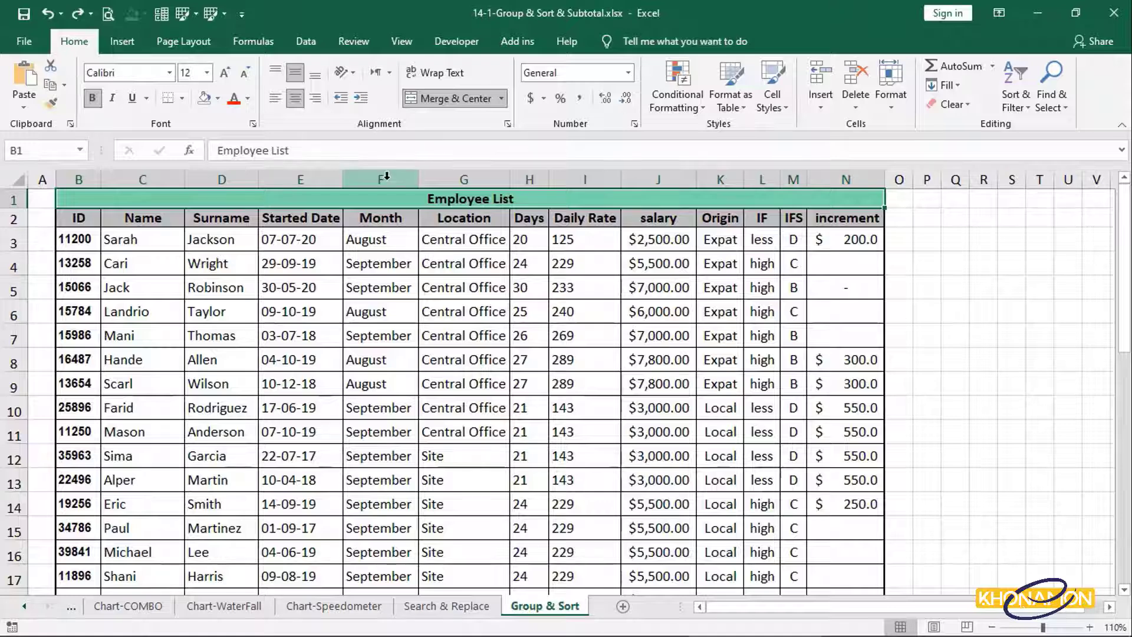
- Group columns F to I, Month through Daily Rate, and collapse and re-expand the group
left_click_drag(380, 178, 588, 190)
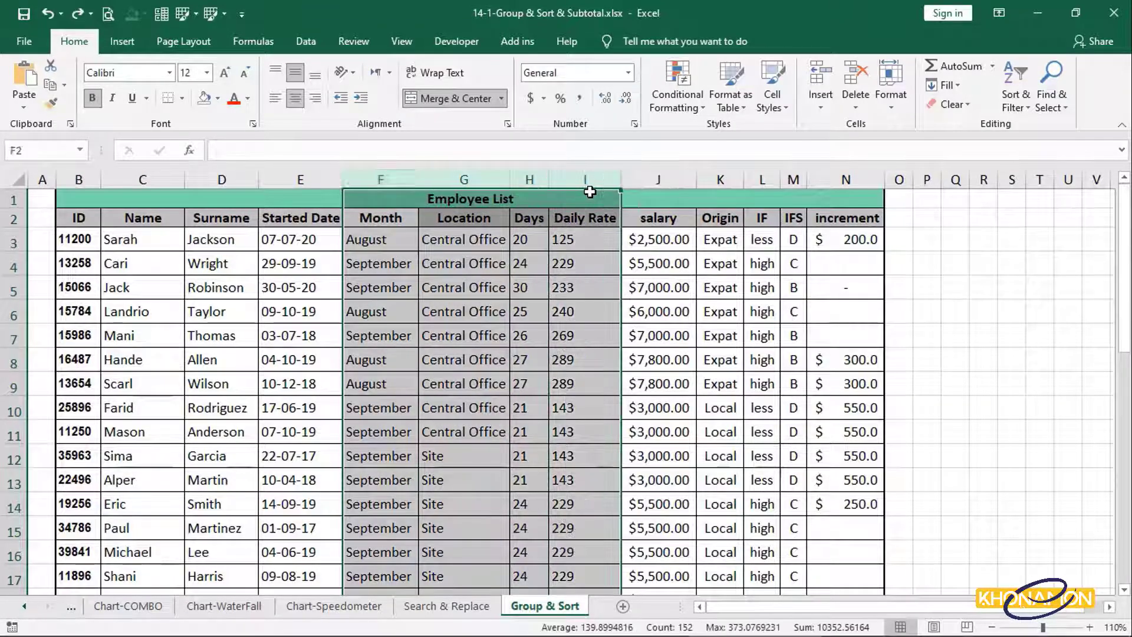
left_click(305, 41)
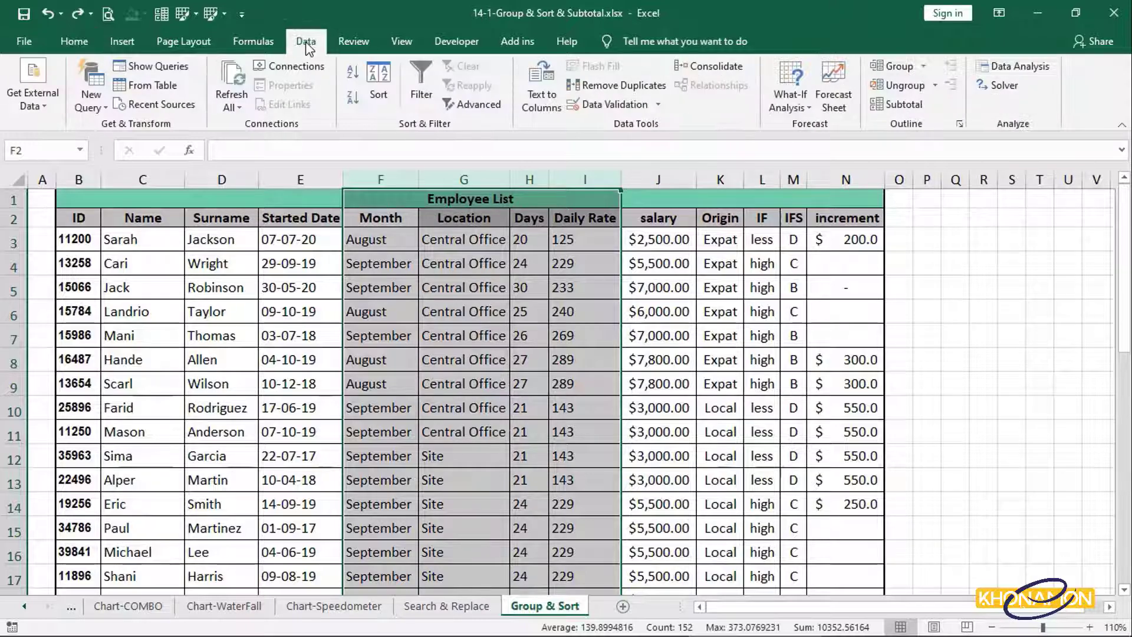
left_click(893, 66)
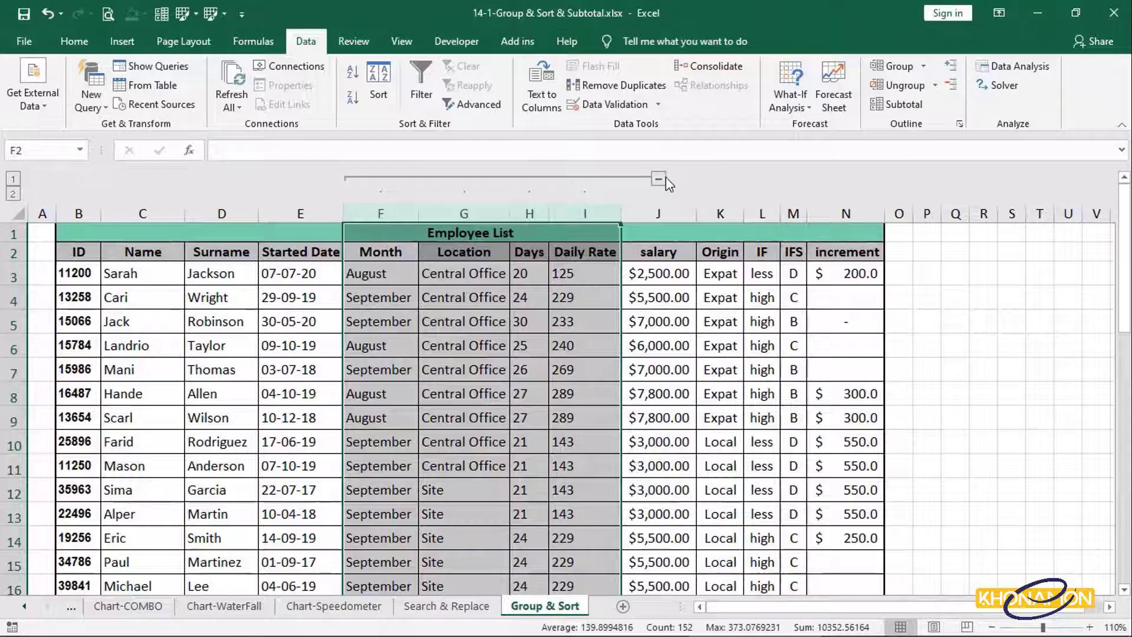
left_click(658, 178)
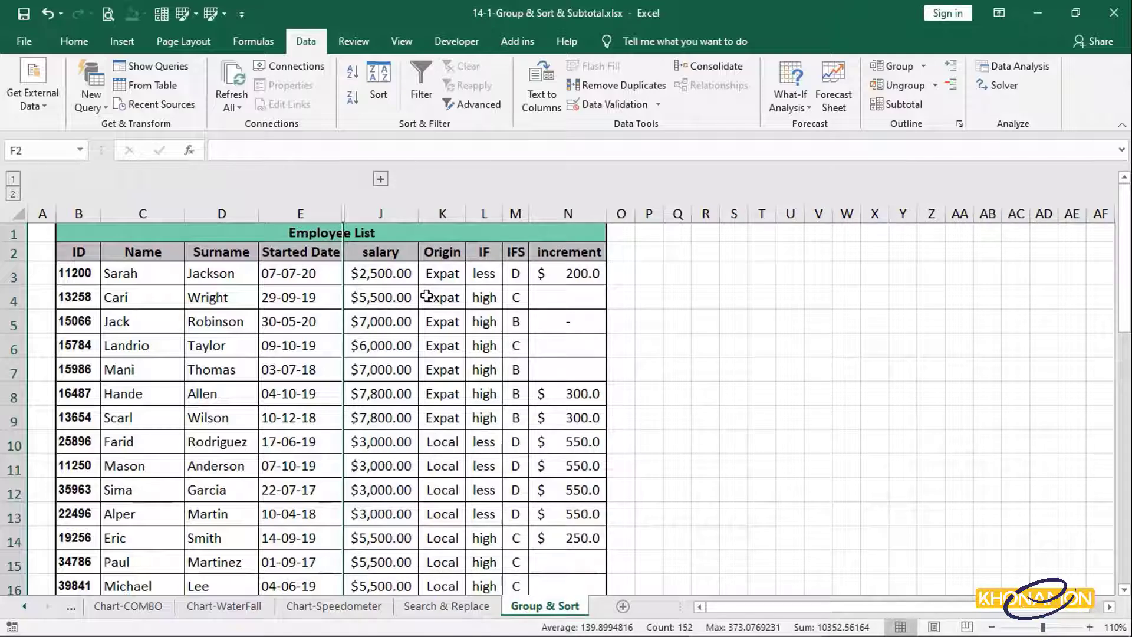
left_click(380, 179)
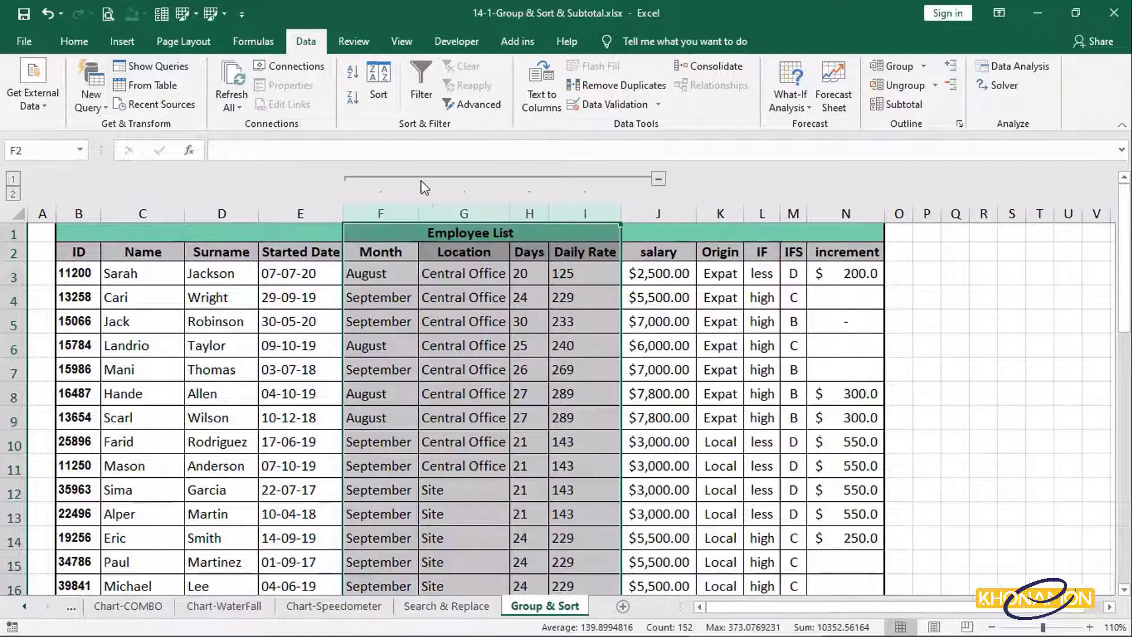
left_click(658, 273)
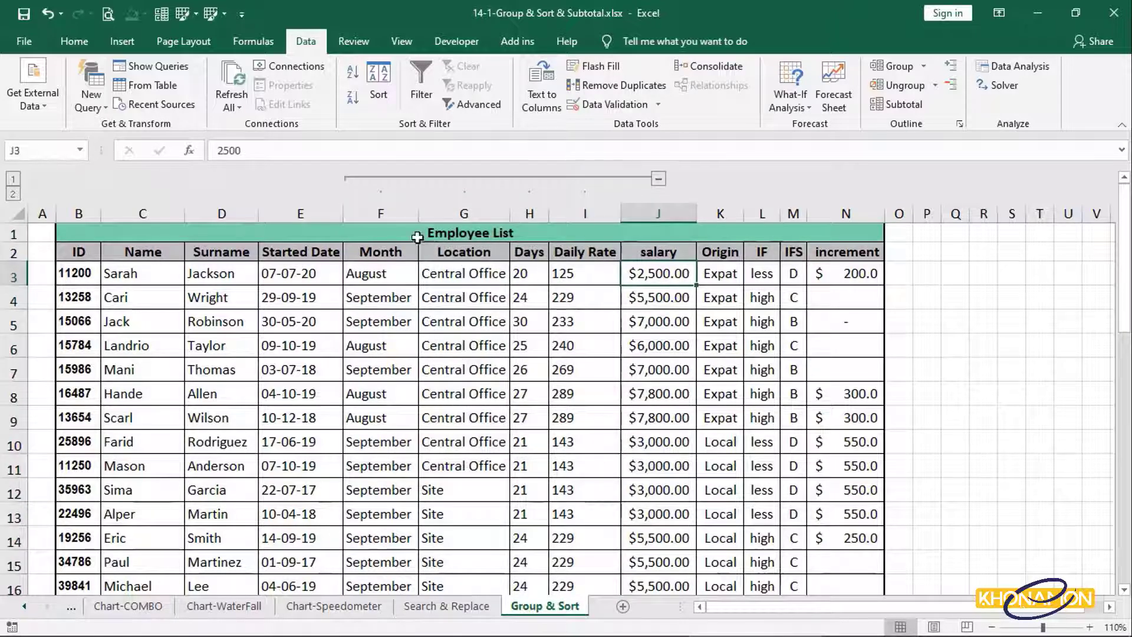
- Ungroup columns F to I, Month through Daily Rate
left_click_drag(381, 211, 590, 233)
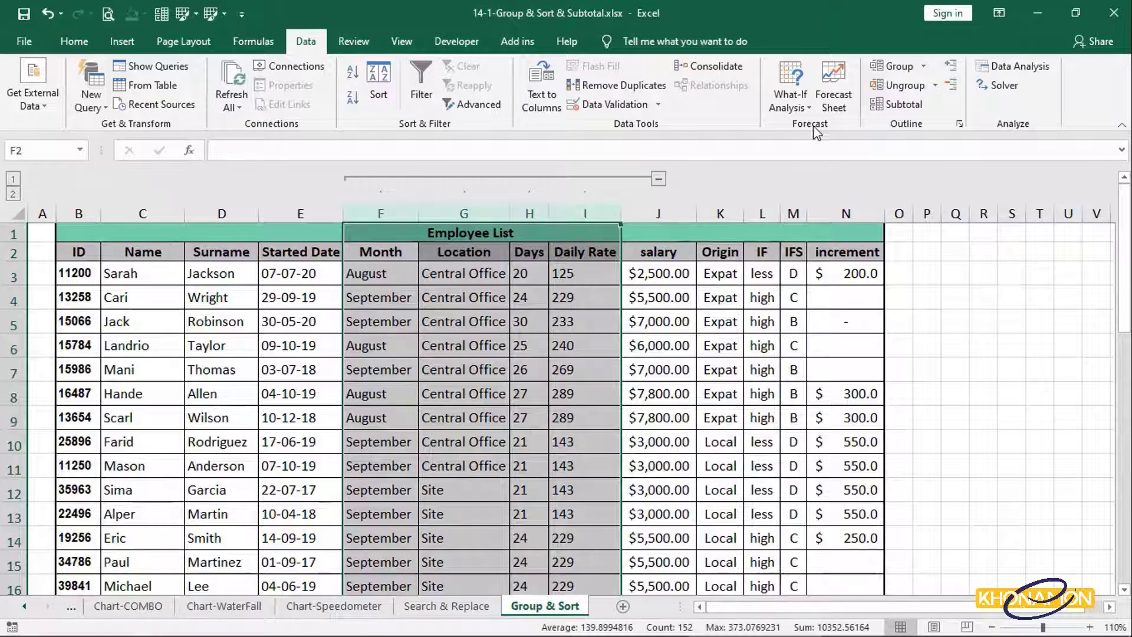
left_click(884, 81)
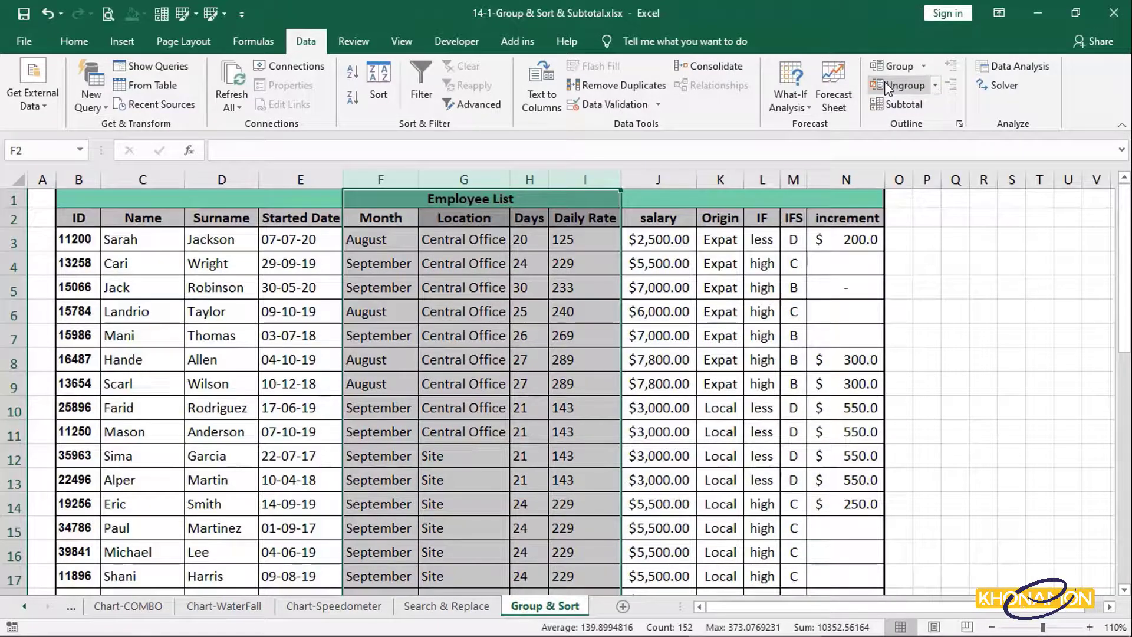
left_click(719, 304)
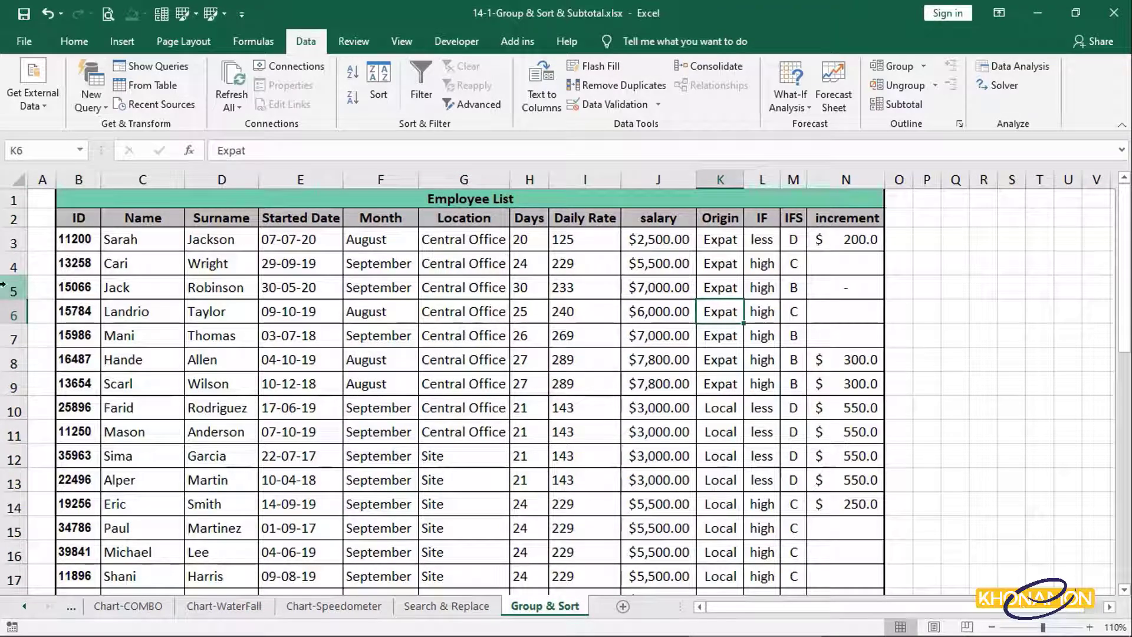
- Group rows 5 to 11 of the employee list, and collapse and re-expand the group
left_click_drag(3, 287, 6, 433)
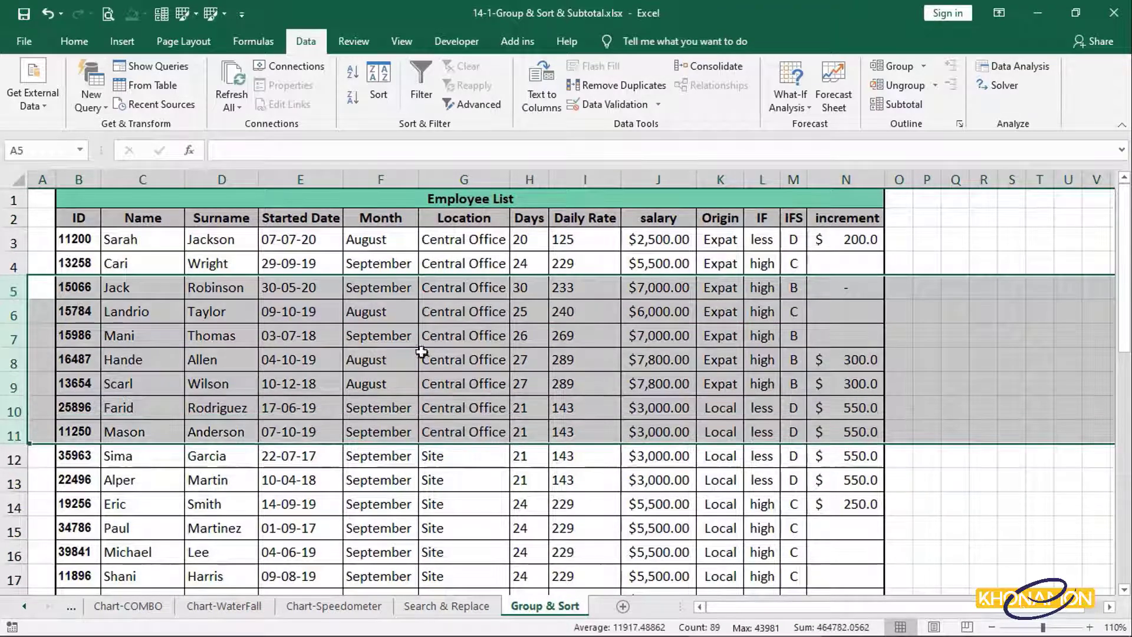
left_click(916, 67)
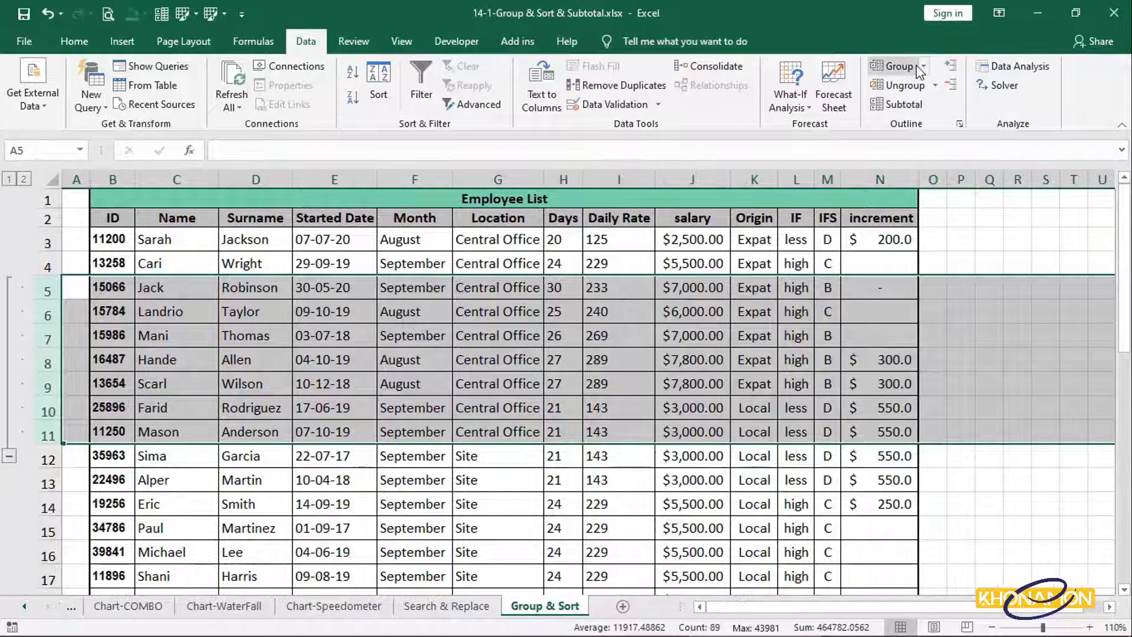
left_click(9, 456)
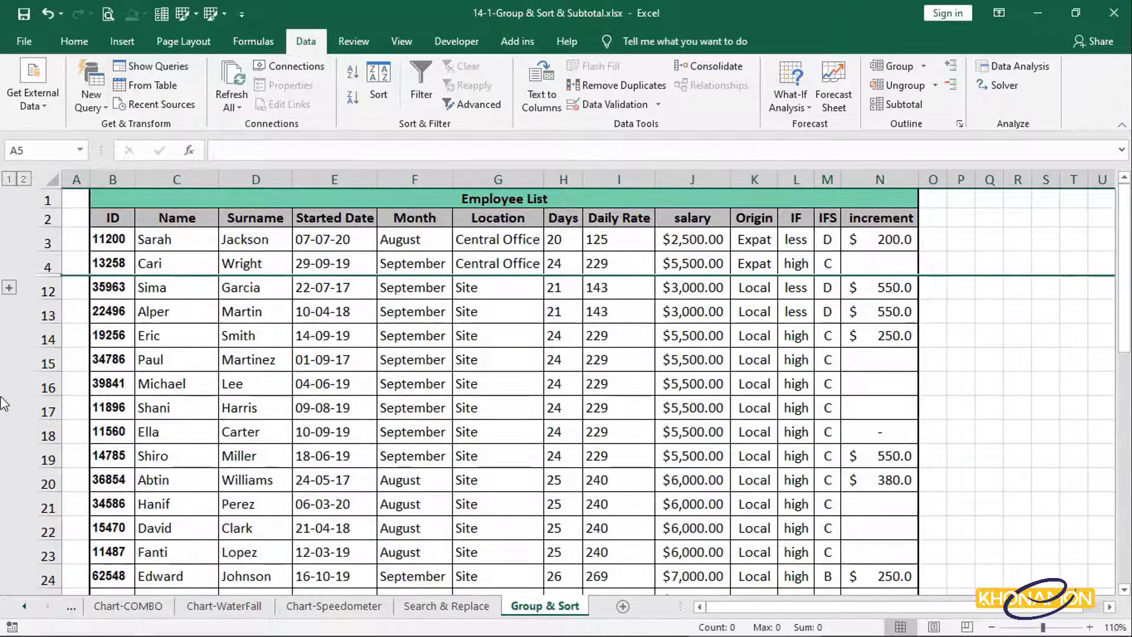
left_click(9, 288)
left_click(155, 456)
- Group rows 15 to 21 of the employee list as a second row group
scroll(155, 459, "down", 3)
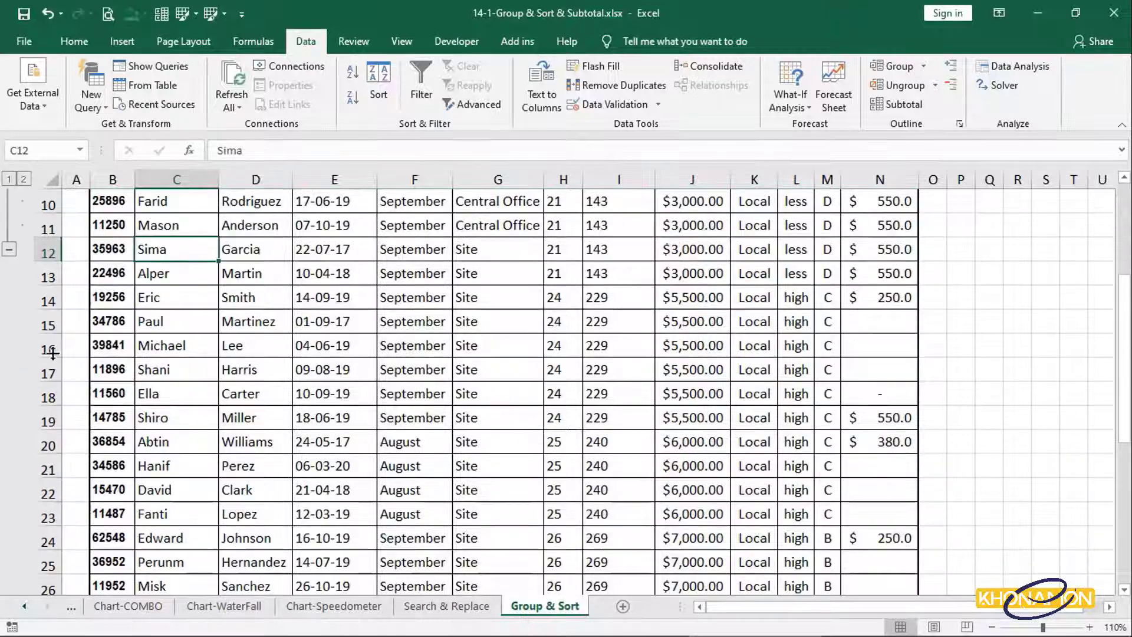
mouse_move(38, 325)
left_mouse_down()
mouse_move(41, 458)
mouse_move(93, 451)
left_mouse_up()
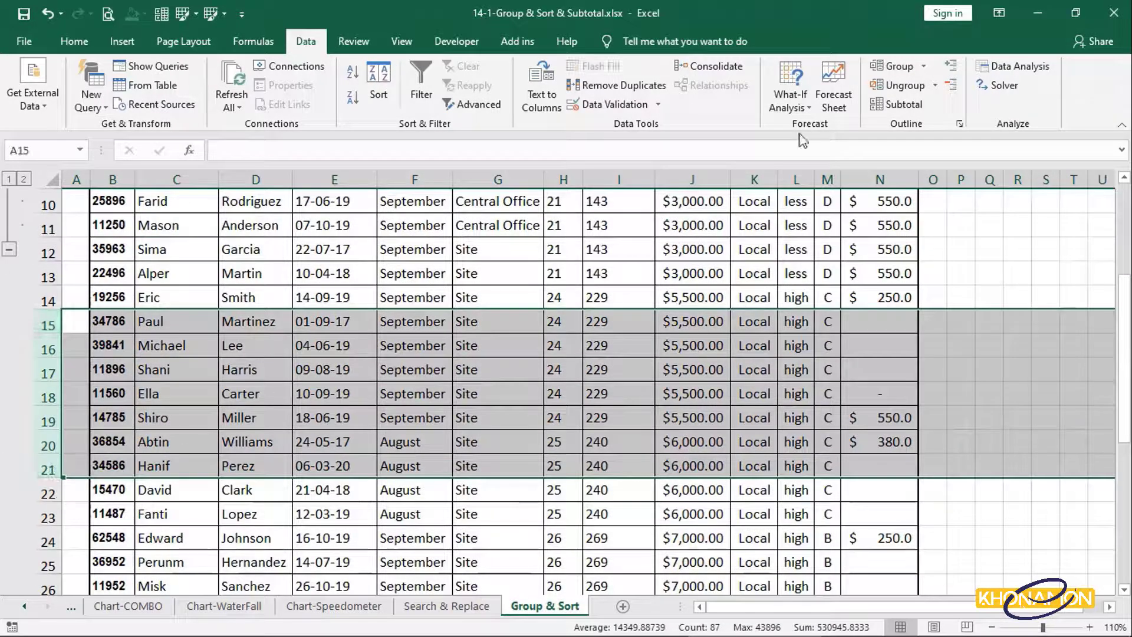
left_click(885, 65)
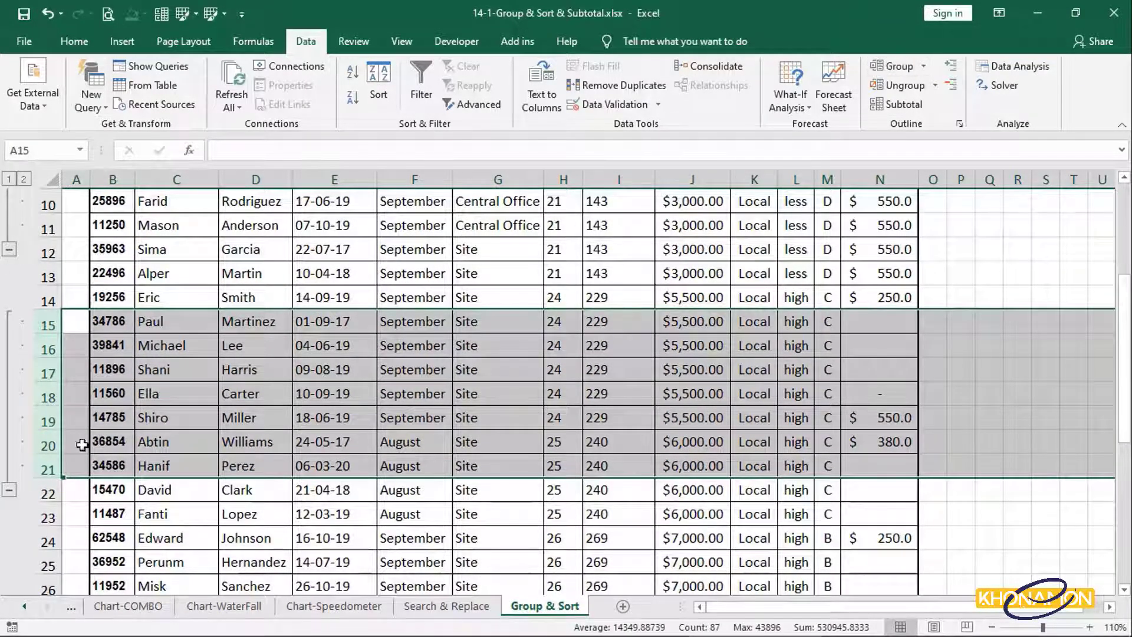
- Collapse both row groups and expand them again
left_click(10, 490)
left_click(10, 466)
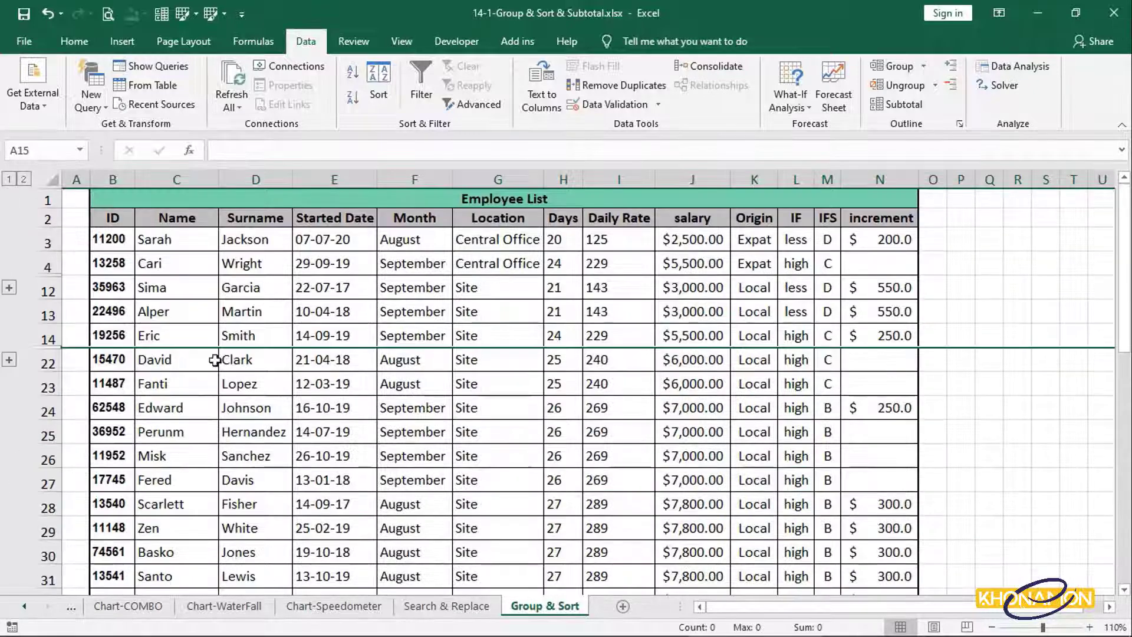
left_click(9, 359)
left_click(9, 287)
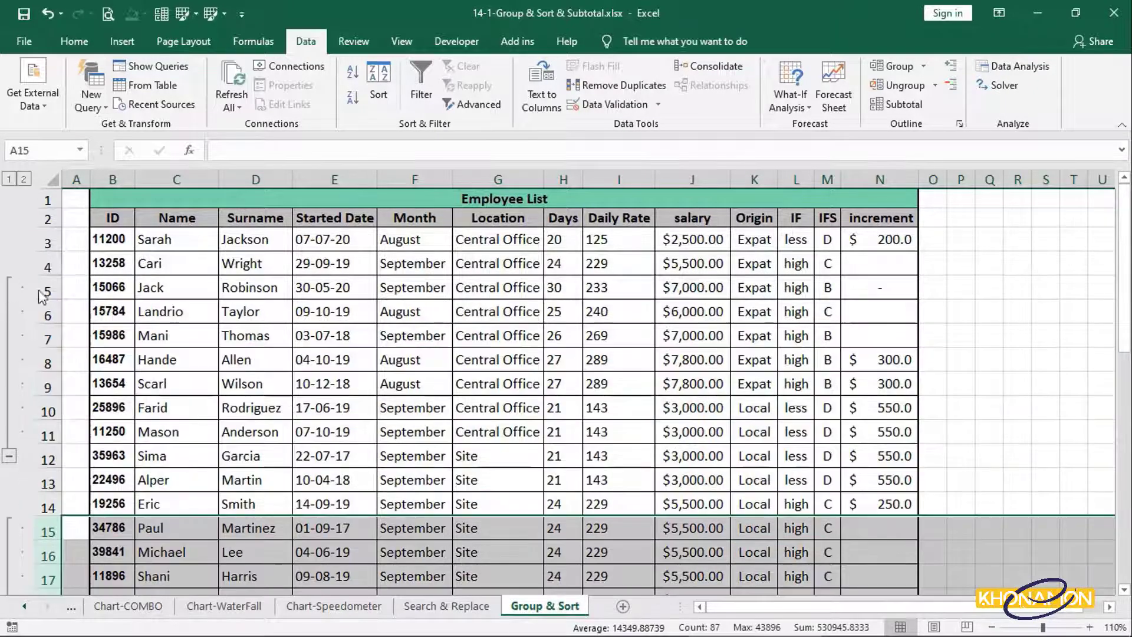
- Group columns E and F, Started Date and Month
left_click(294, 344)
scroll(294, 344, "down", 2)
scroll(294, 344, "up", 2)
left_click_drag(334, 179, 448, 175)
left_click(893, 66)
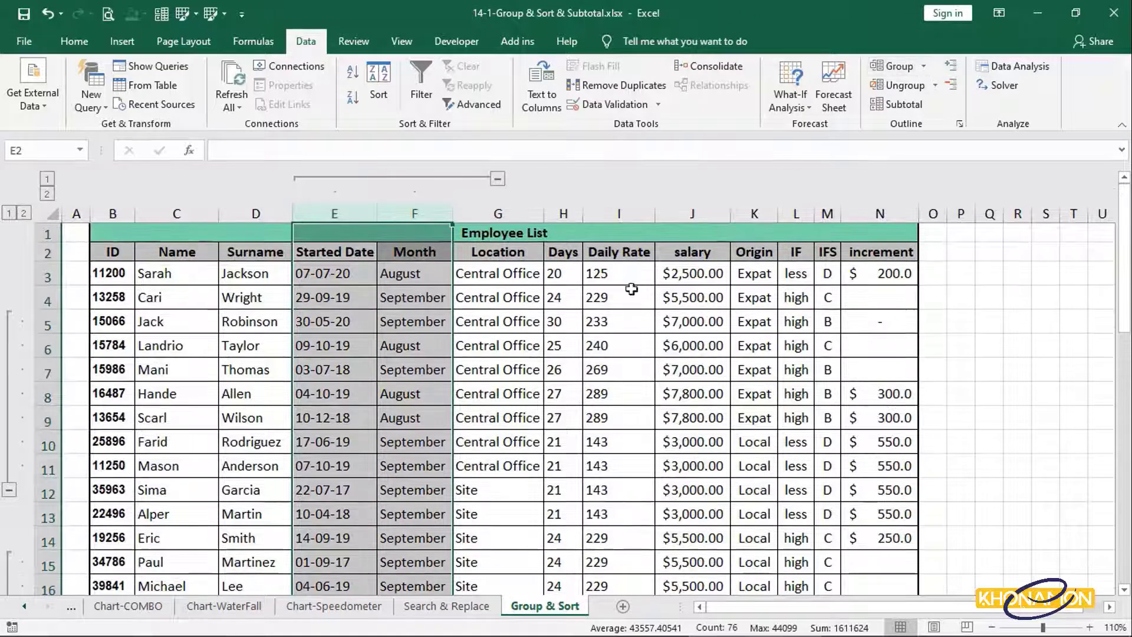
left_click(577, 313)
- Collapse the Started Date and Month column group and both row groups
left_click(497, 178)
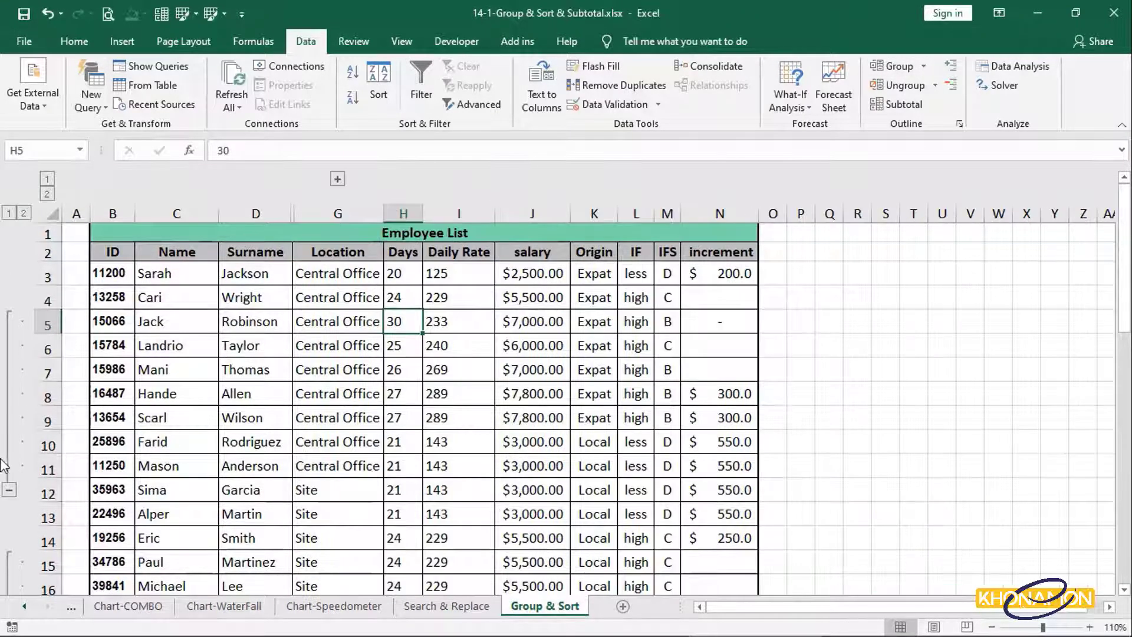
left_click(9, 489)
scroll(9, 507, "down", 2)
left_click(9, 475)
scroll(486, 416, "up", 2)
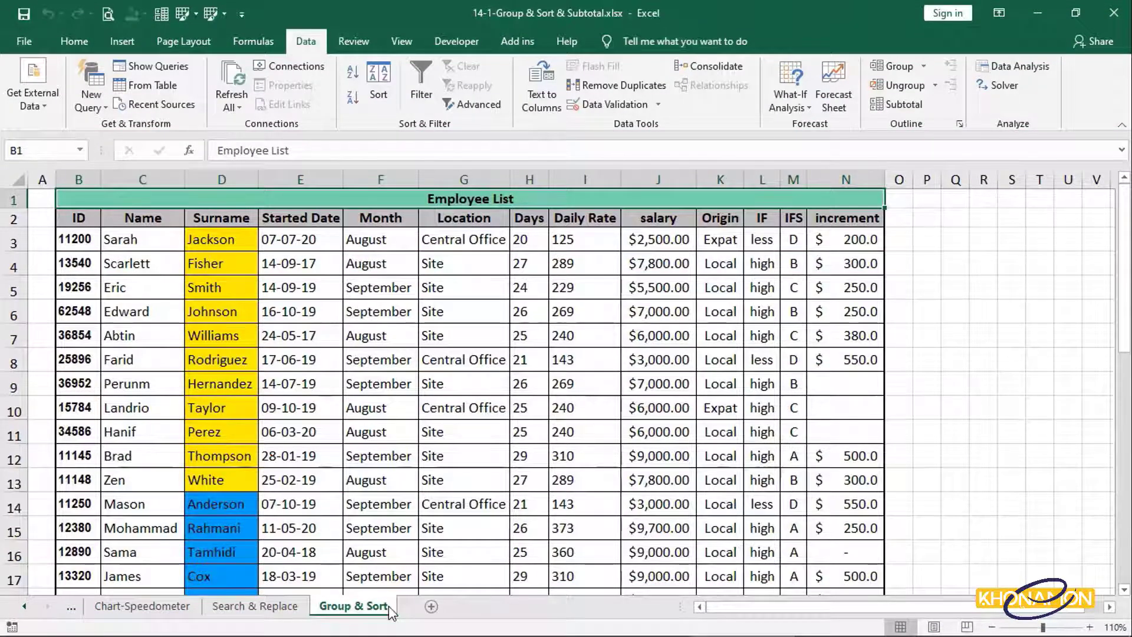
- Unhide the Grouping worksheet
right_click(389, 611)
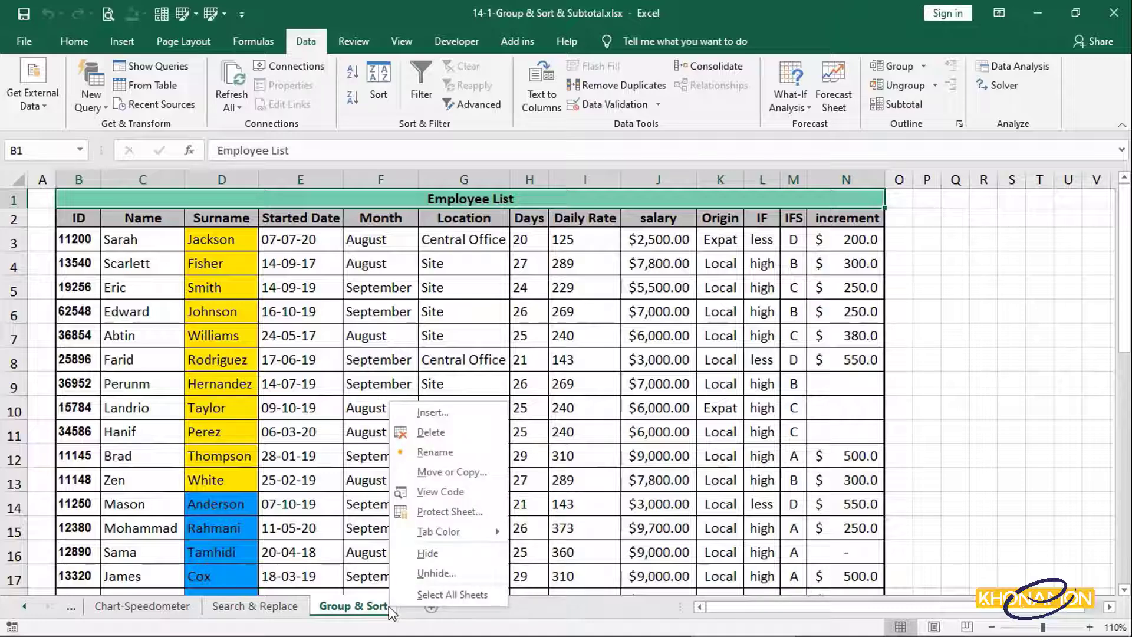
left_click(423, 577)
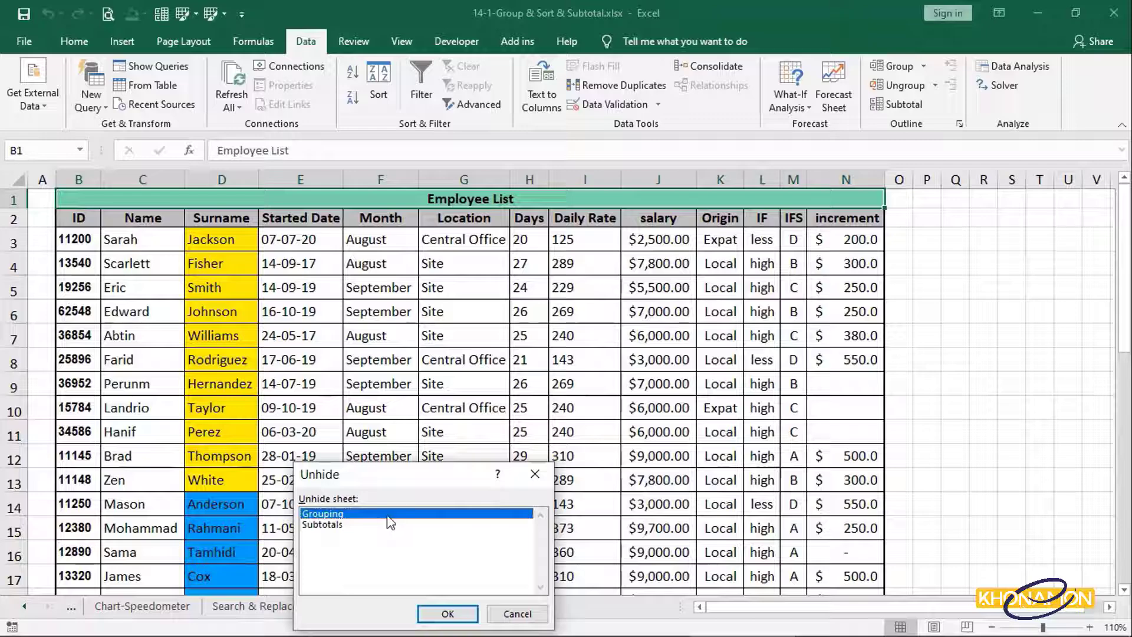
double_click(388, 515)
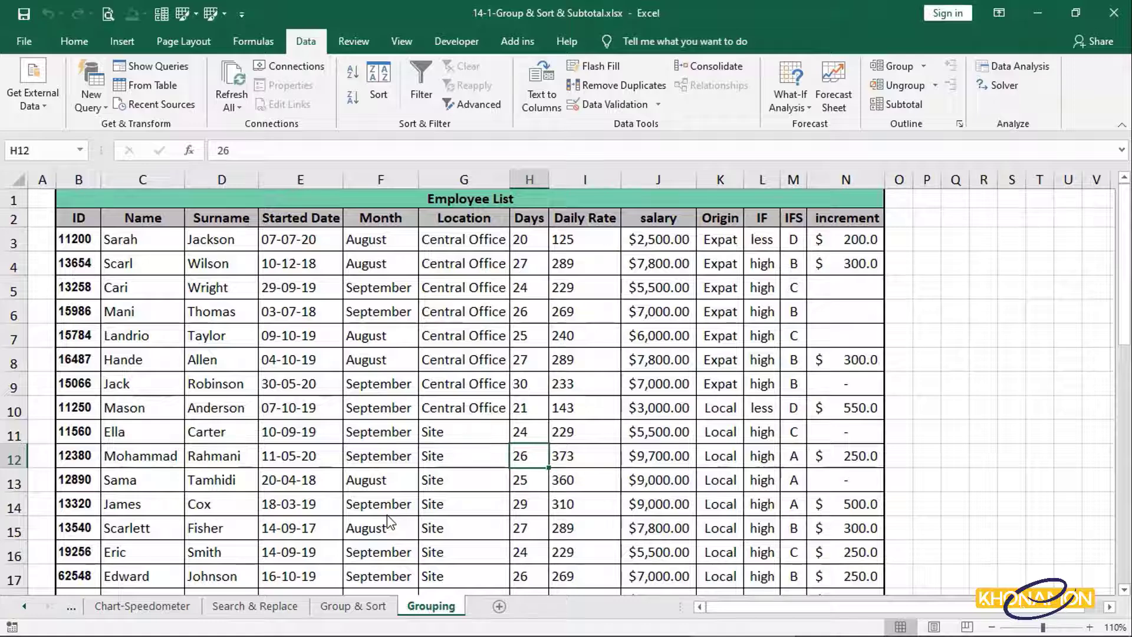
- Hide the Grouping worksheet
right_click(410, 615)
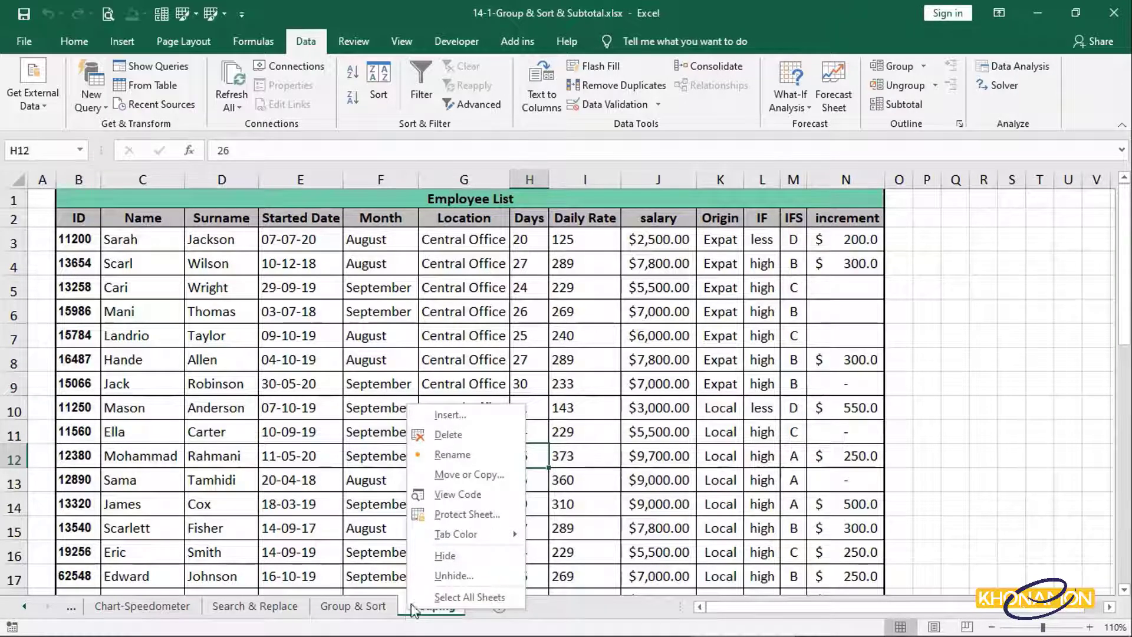
left_click(445, 556)
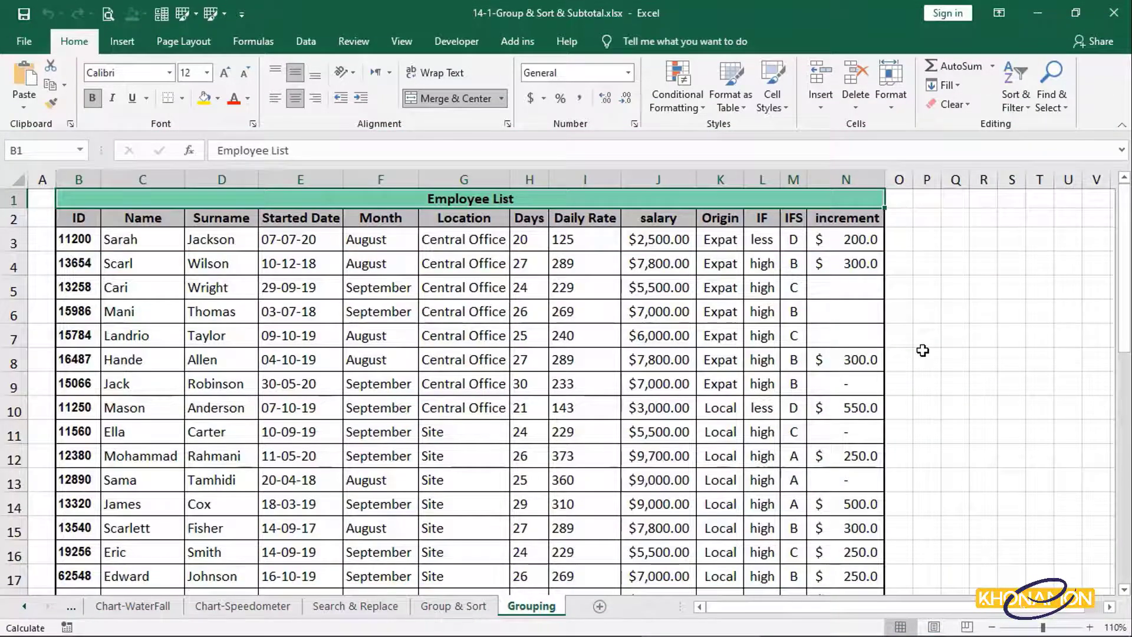
- Group the Expat rows 3 to 9 on the Grouping sheet, and collapse and re-expand the group
scroll(922, 350, "down", 7)
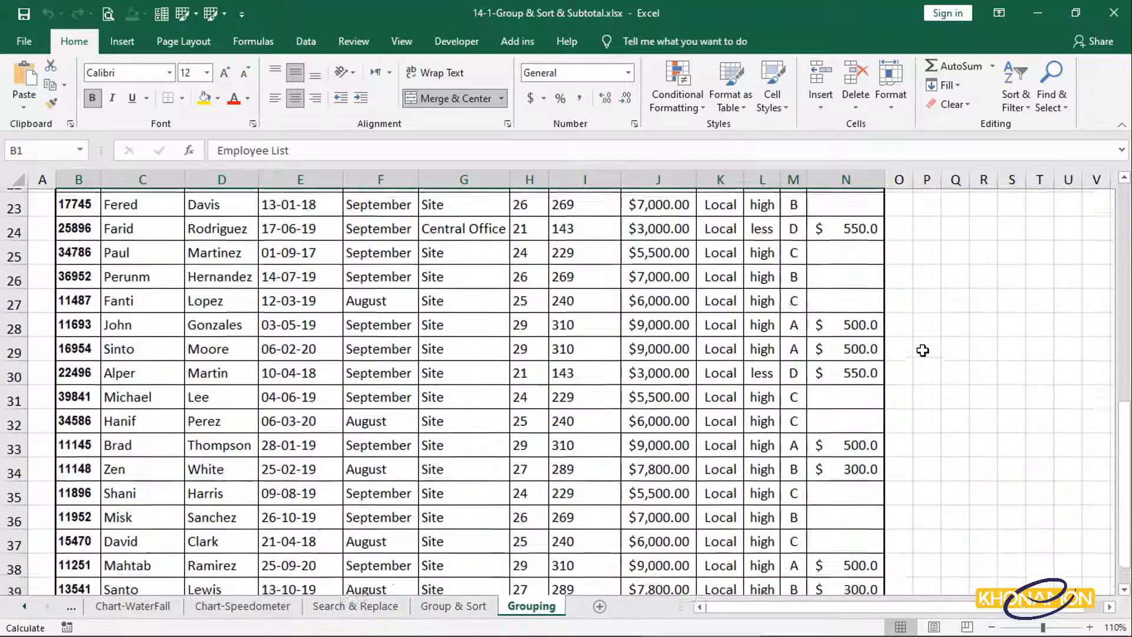
scroll(922, 350, "down", 4)
scroll(923, 350, "up", 10)
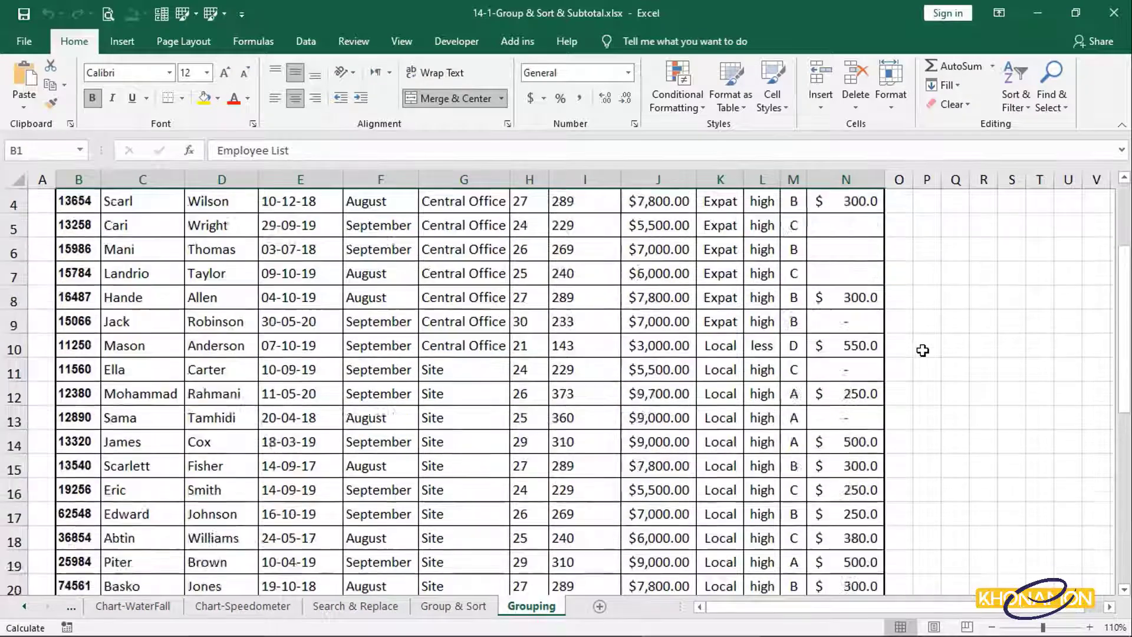
scroll(922, 350, "up", 1)
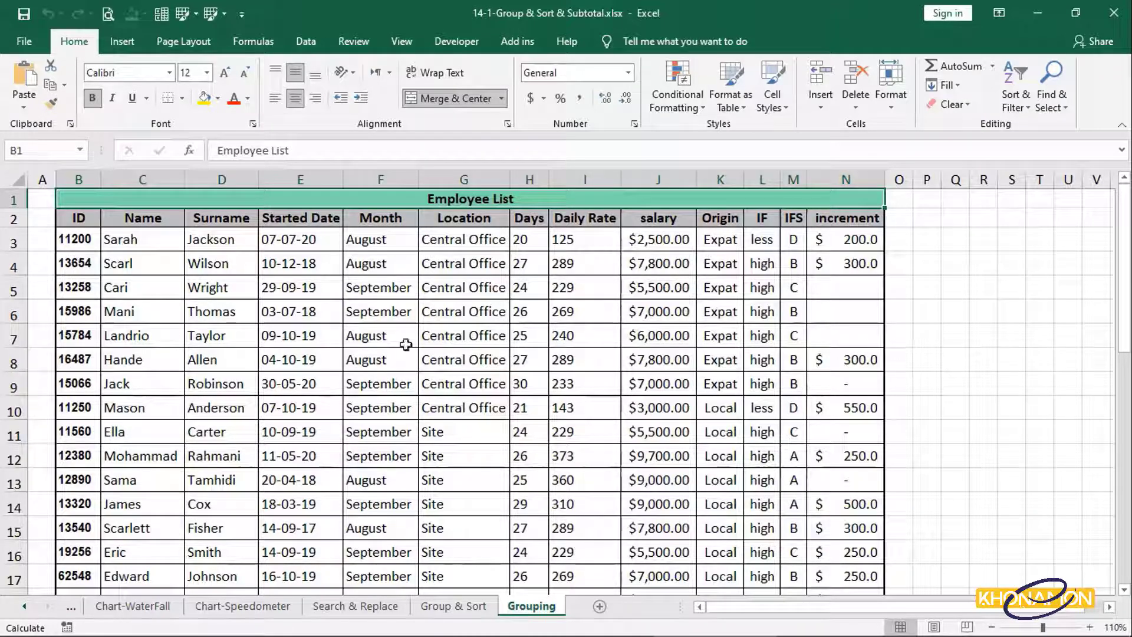
left_click_drag(7, 242, 4, 386)
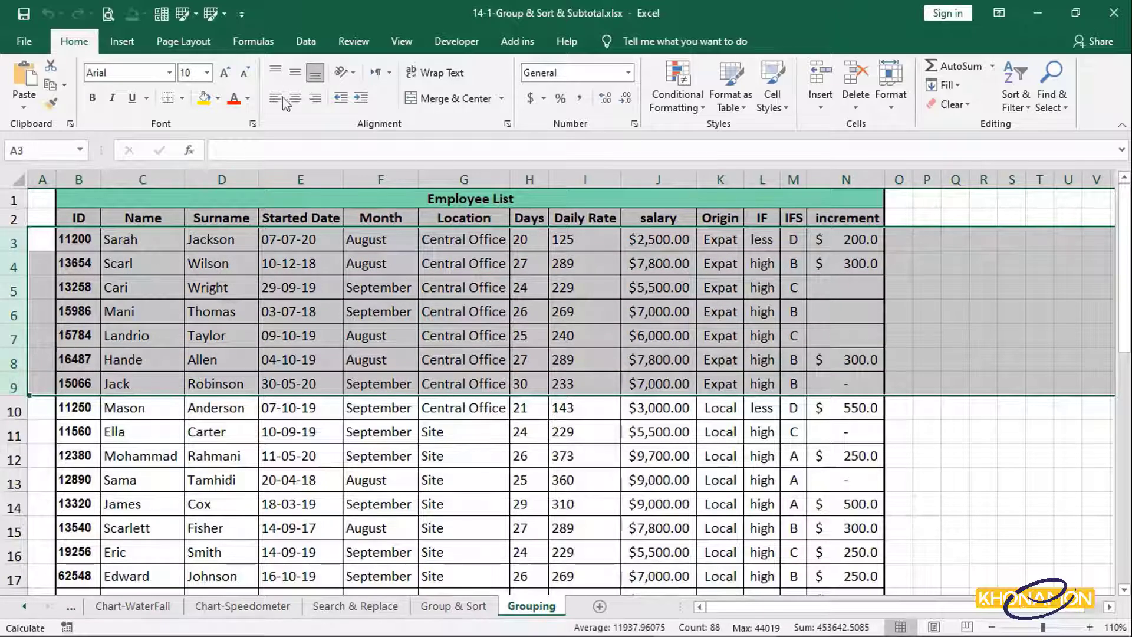
left_click(303, 43)
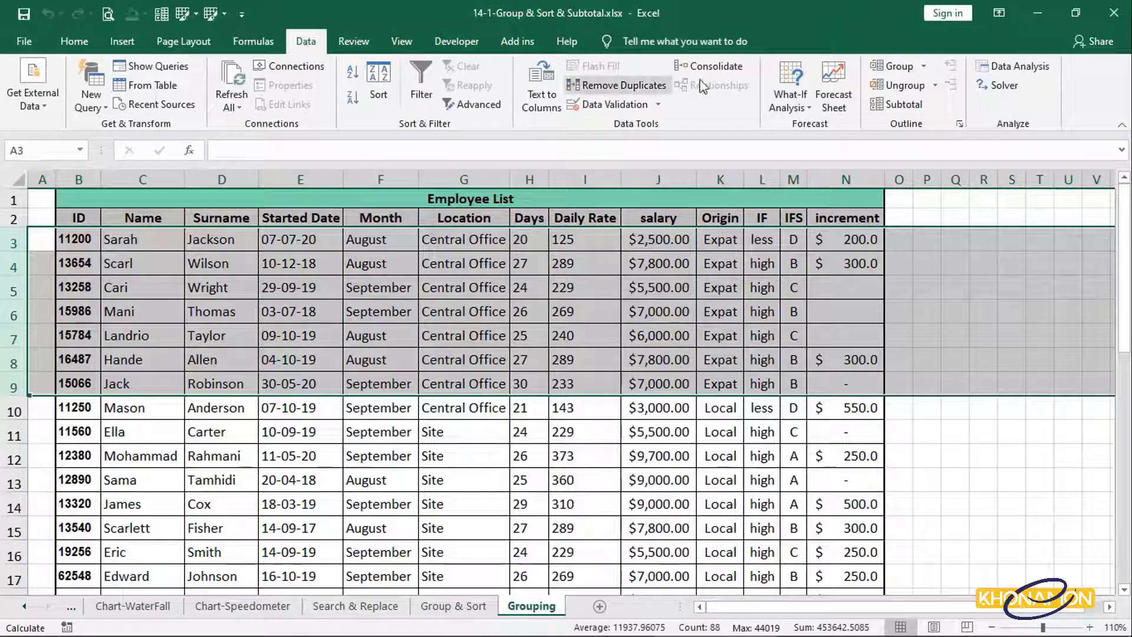
left_click(897, 66)
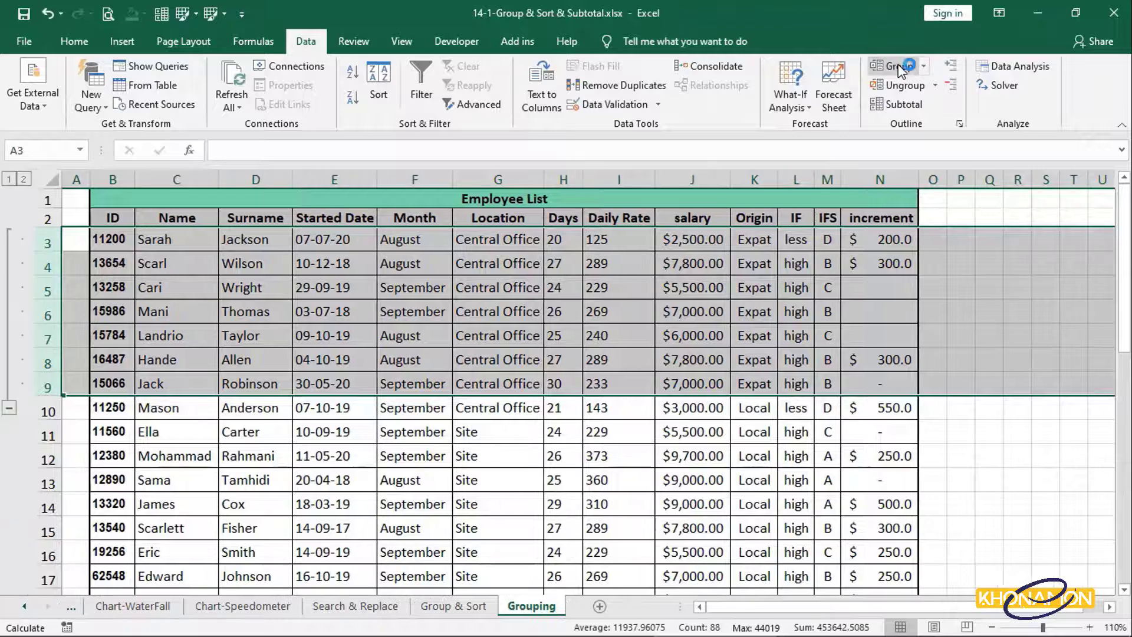
left_click(9, 407)
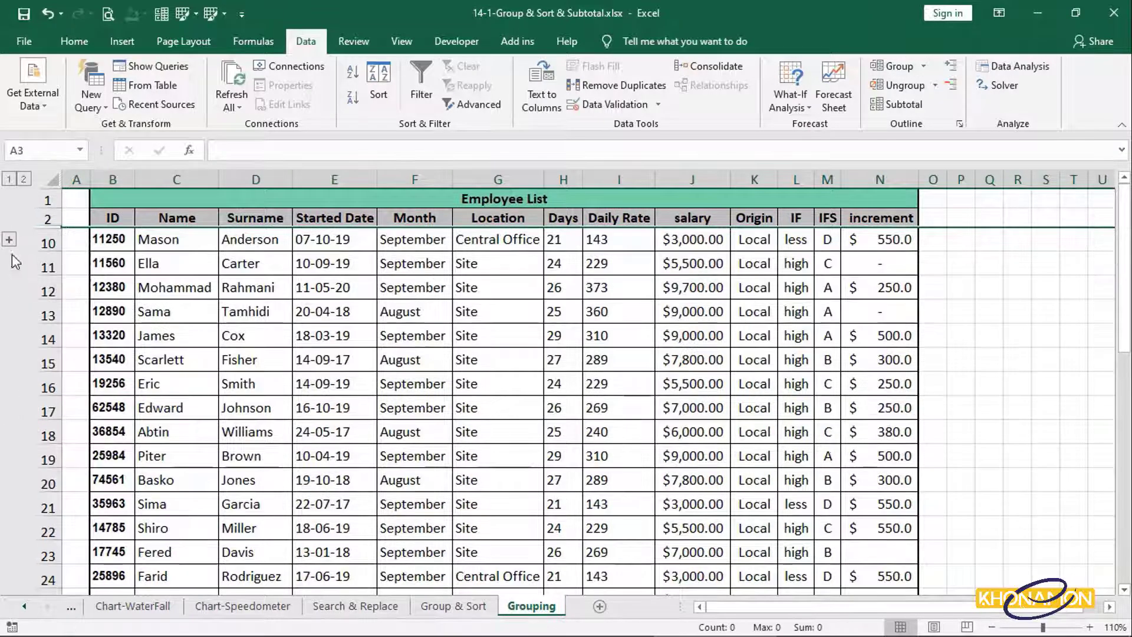
left_click(9, 239)
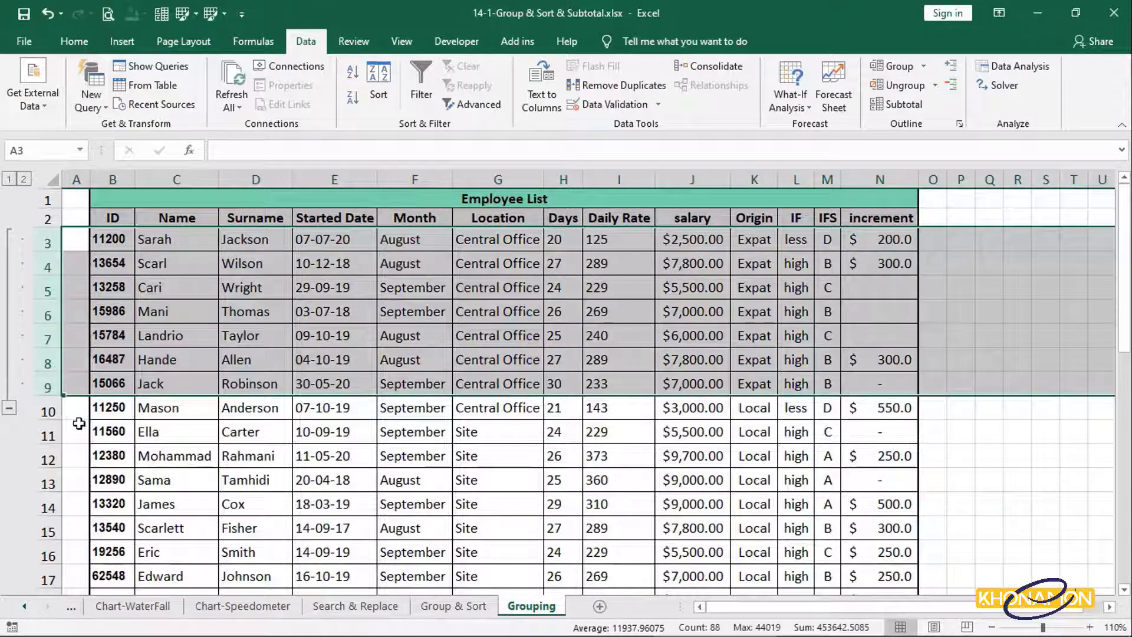
- Group the Local rows 10 to 39 on the Grouping sheet
left_click_drag(47, 411, 31, 572)
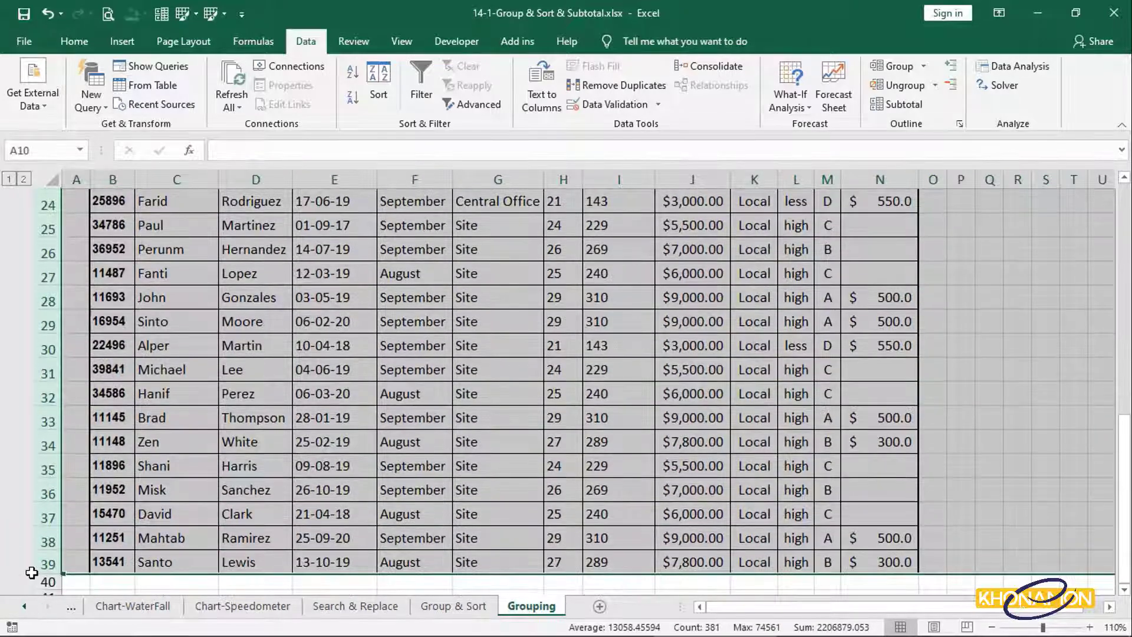
left_click(890, 69)
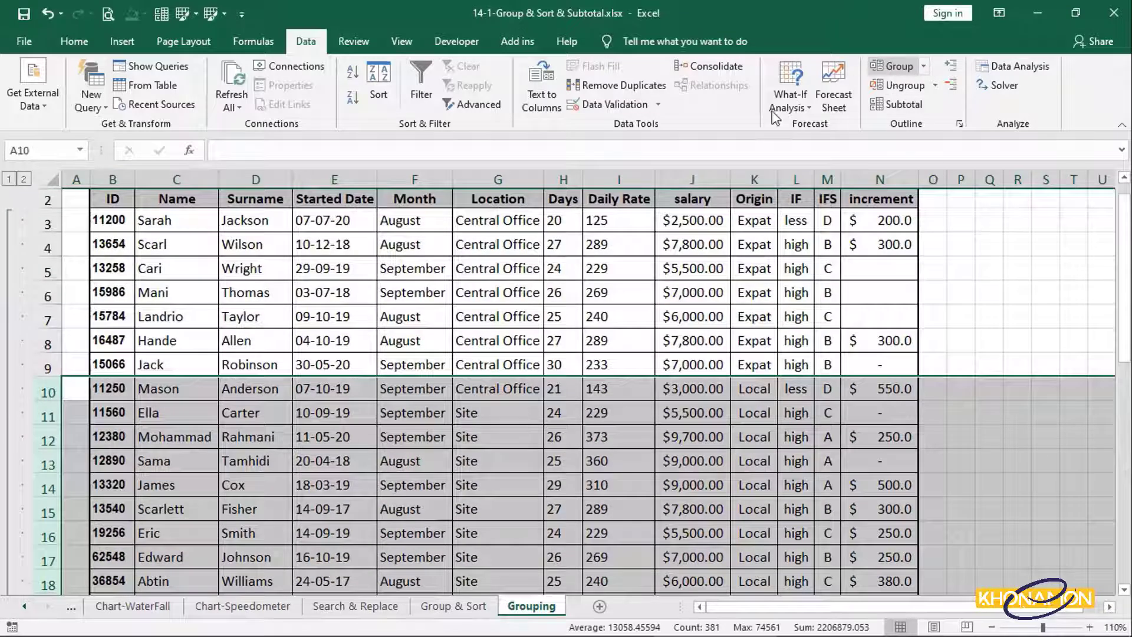
- Collapse the combined group of rows 3 to 39 on the Grouping sheet
scroll(86, 299, "down", 8)
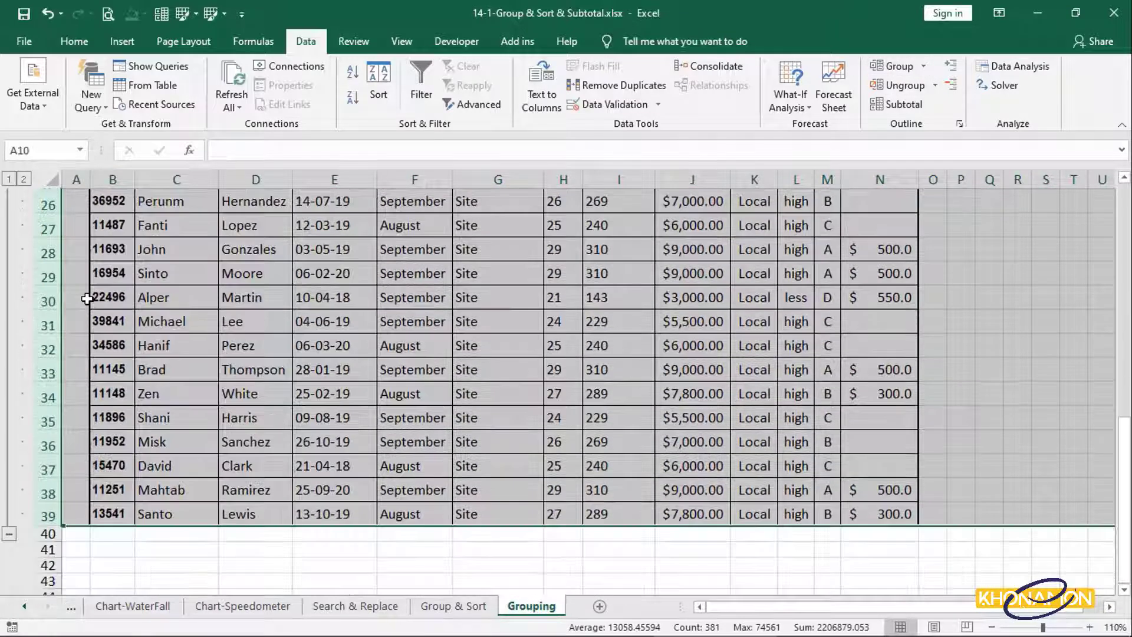
left_click(10, 534)
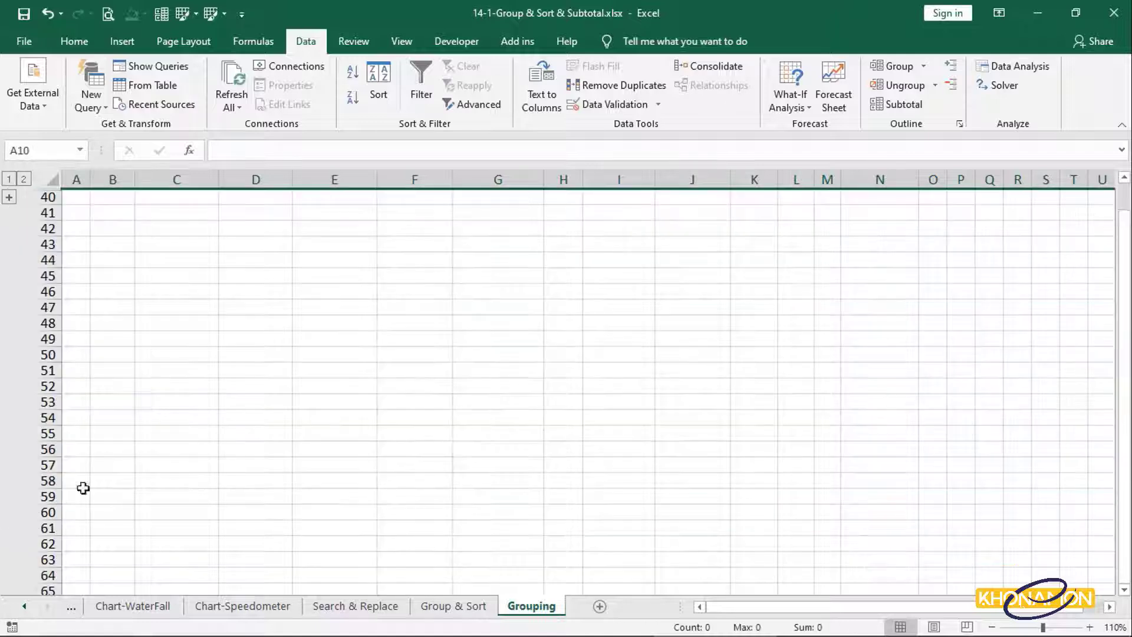
scroll(207, 384, "up", 2)
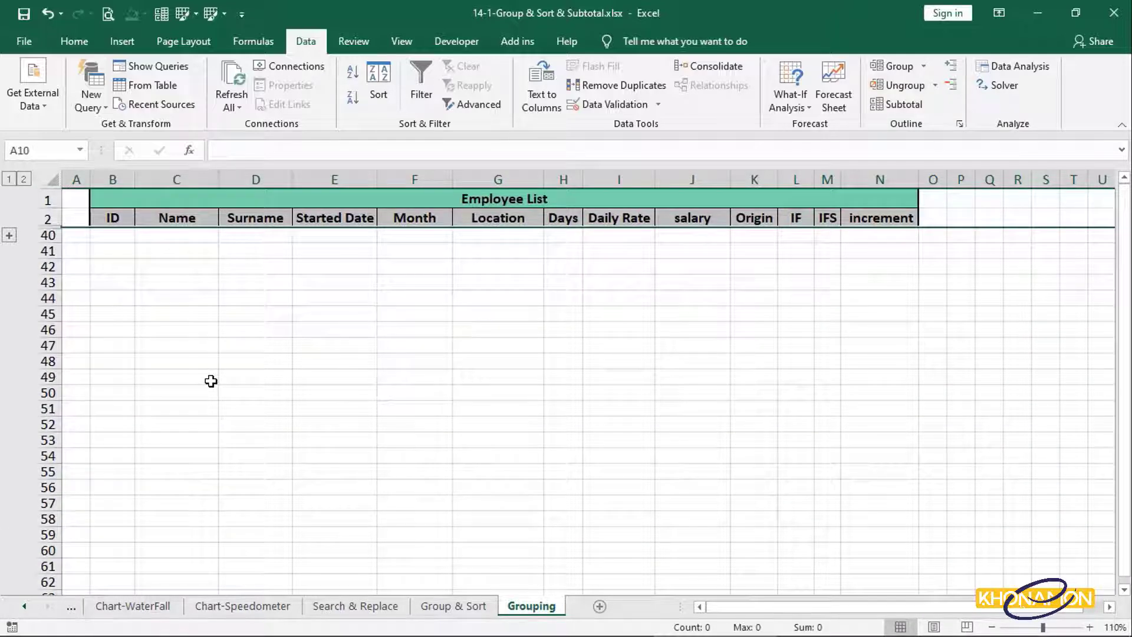
- Undo the collapse and the grouping of both the Local and the Expat rows
key("ctrl+z")
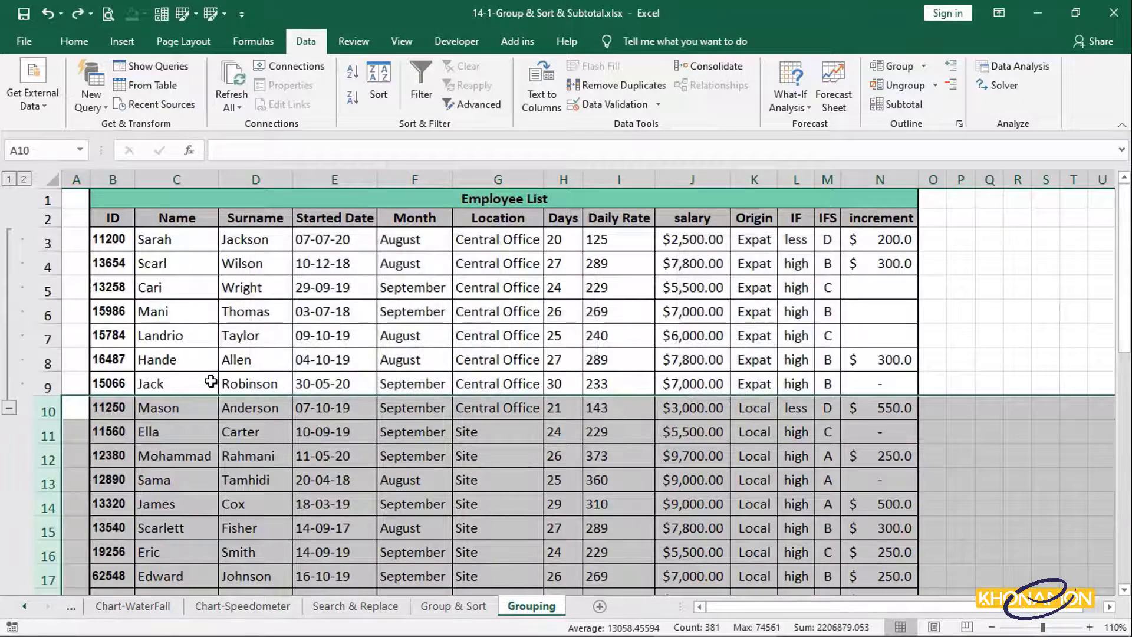
key("ctrl+y")
key("ctrl+z")
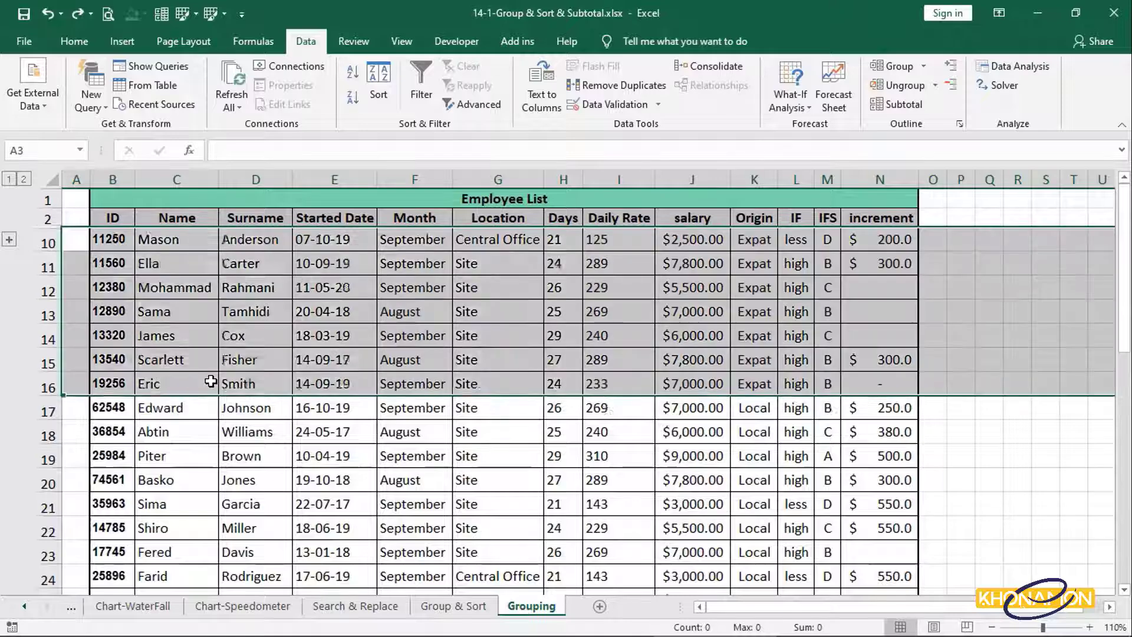
key("ctrl+z")
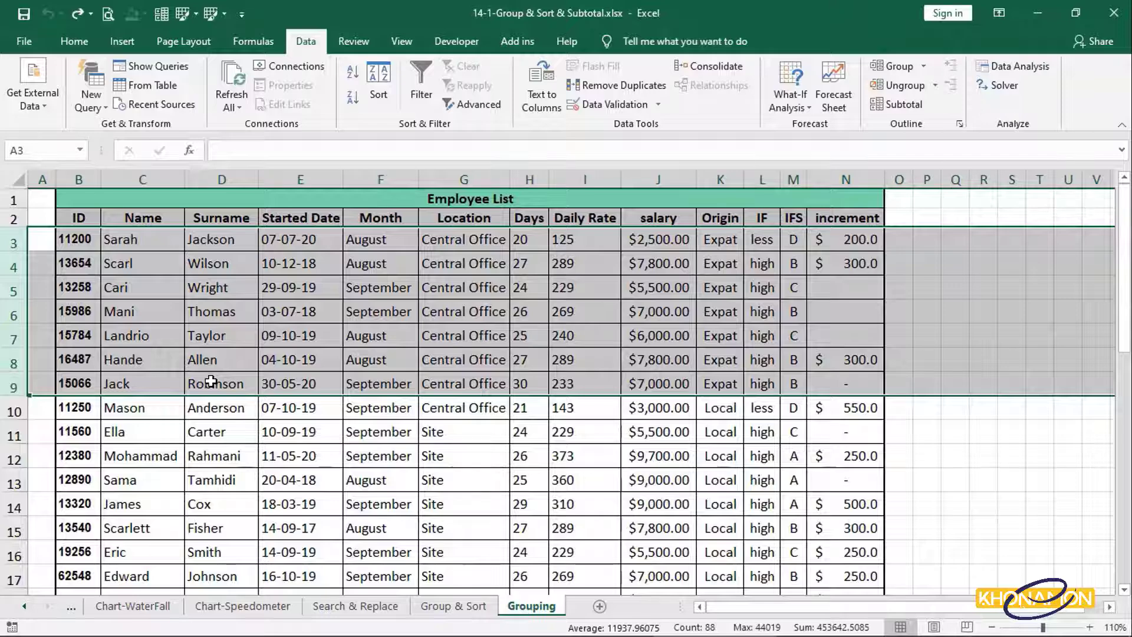
- Insert a blank row above the first Expat employee and enter Expat in B3
left_click(4, 240)
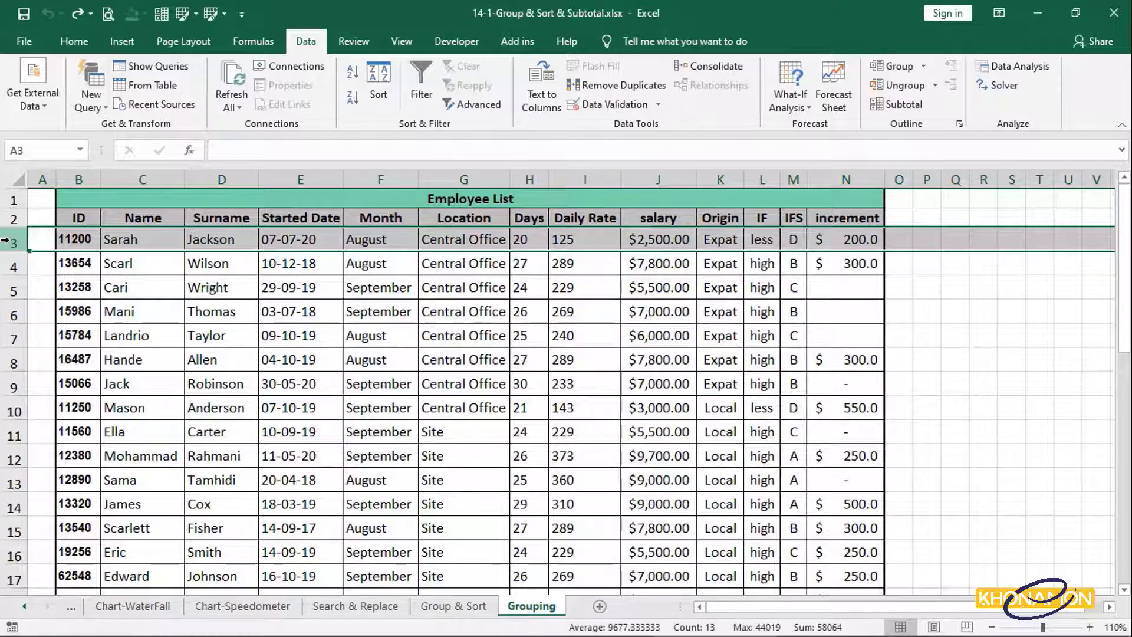
right_click(4, 240)
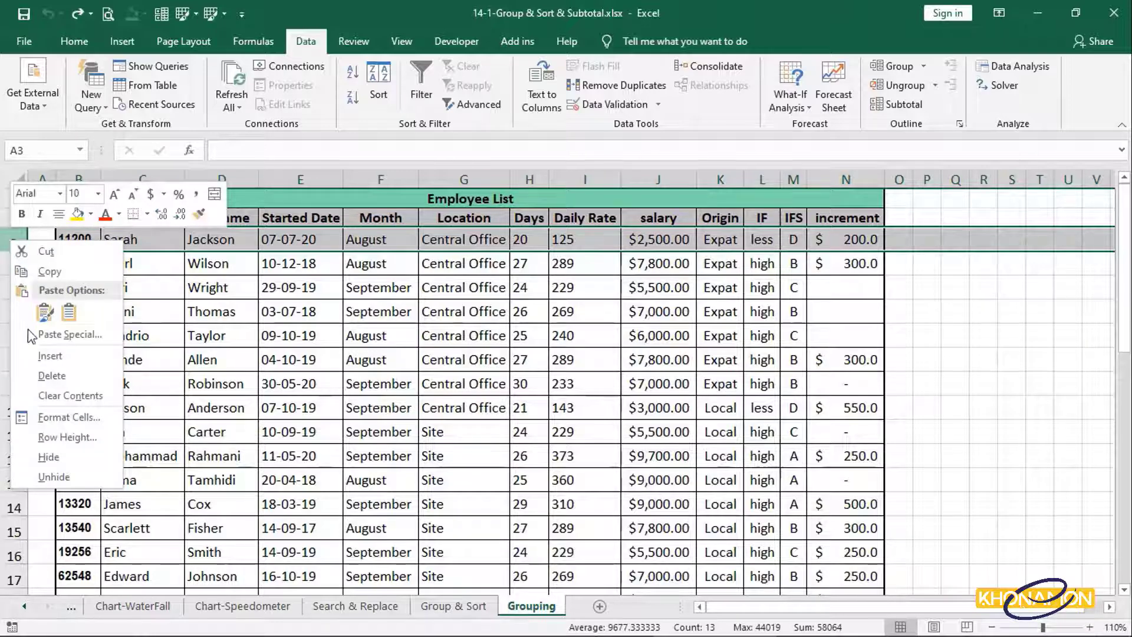
left_click(36, 356)
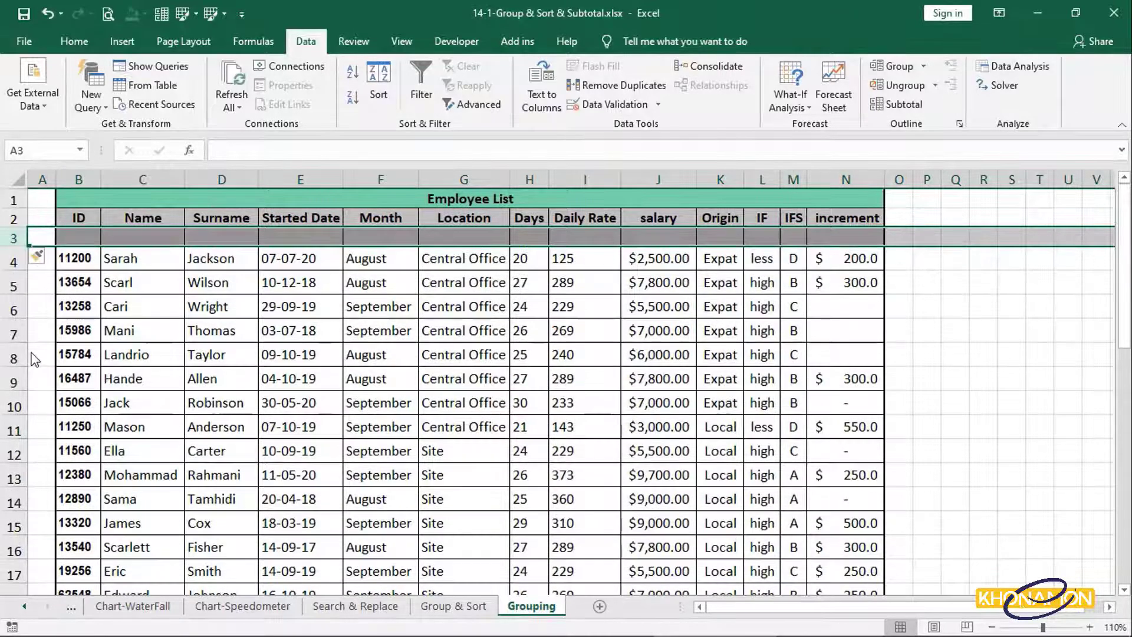
left_click(74, 240)
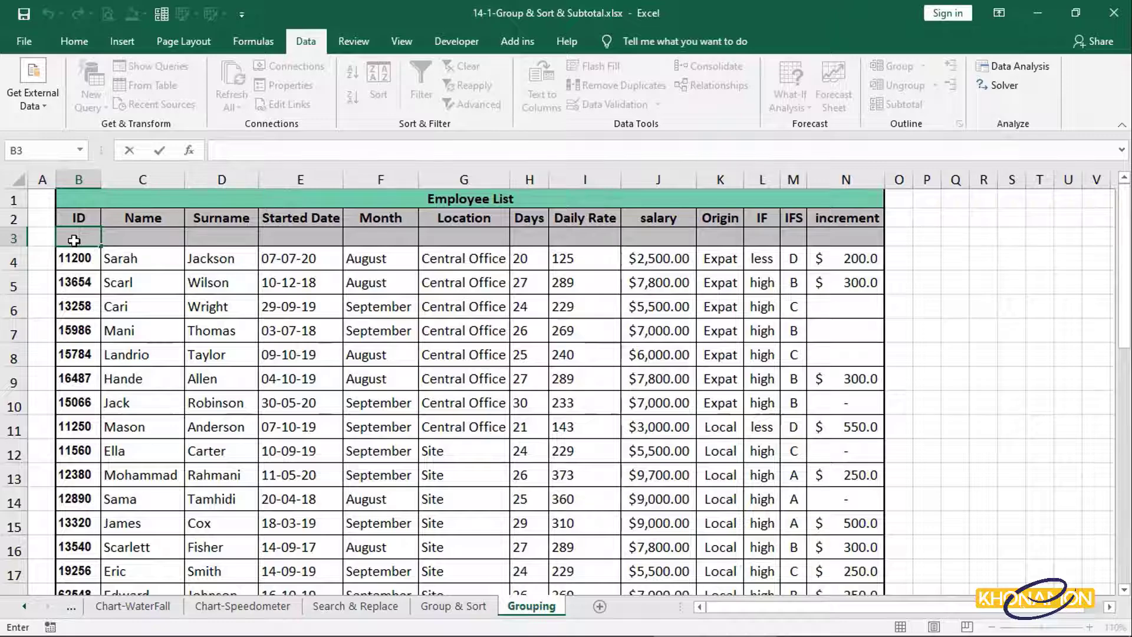
type("Expat")
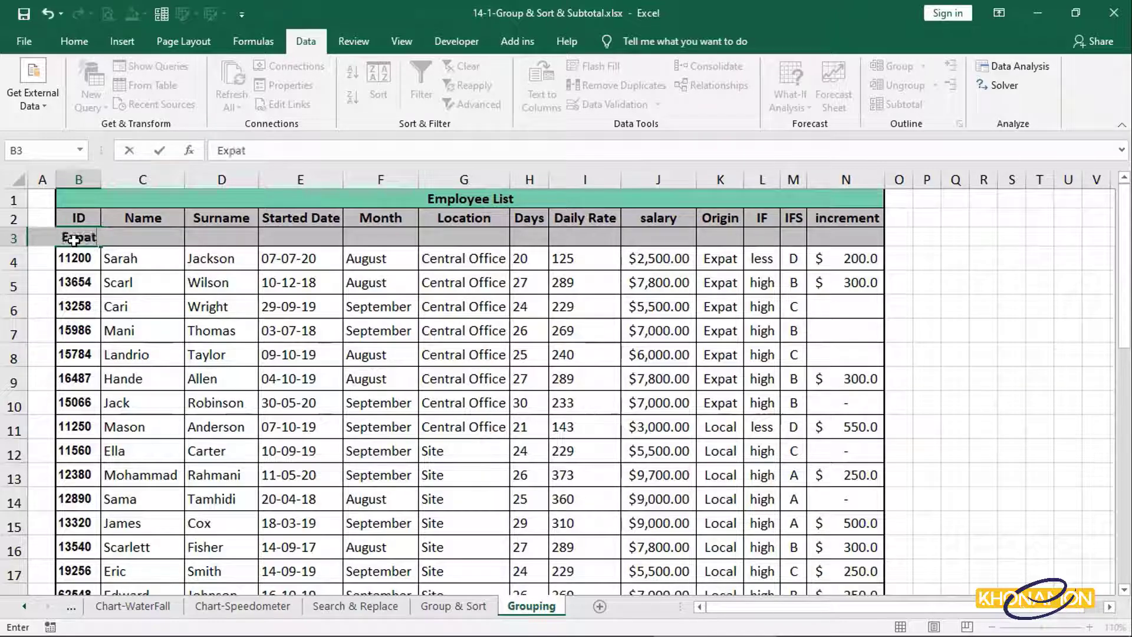
key("Return")
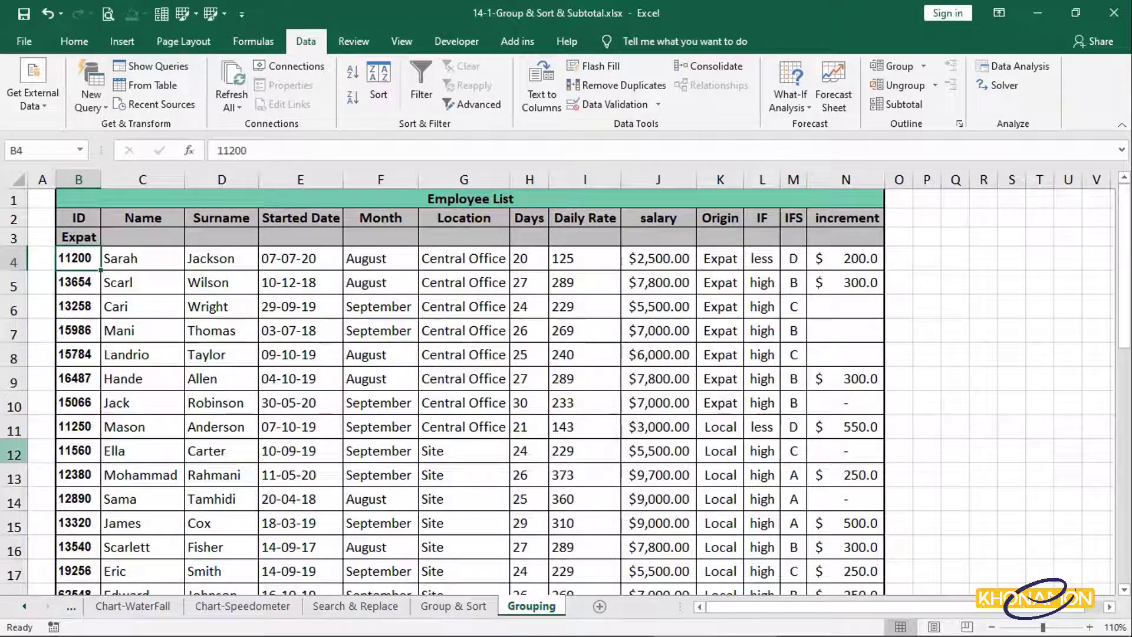
- Insert a blank row above the first Local employee and enter Local in B11
left_click(14, 430)
right_click(14, 430)
left_click(52, 298)
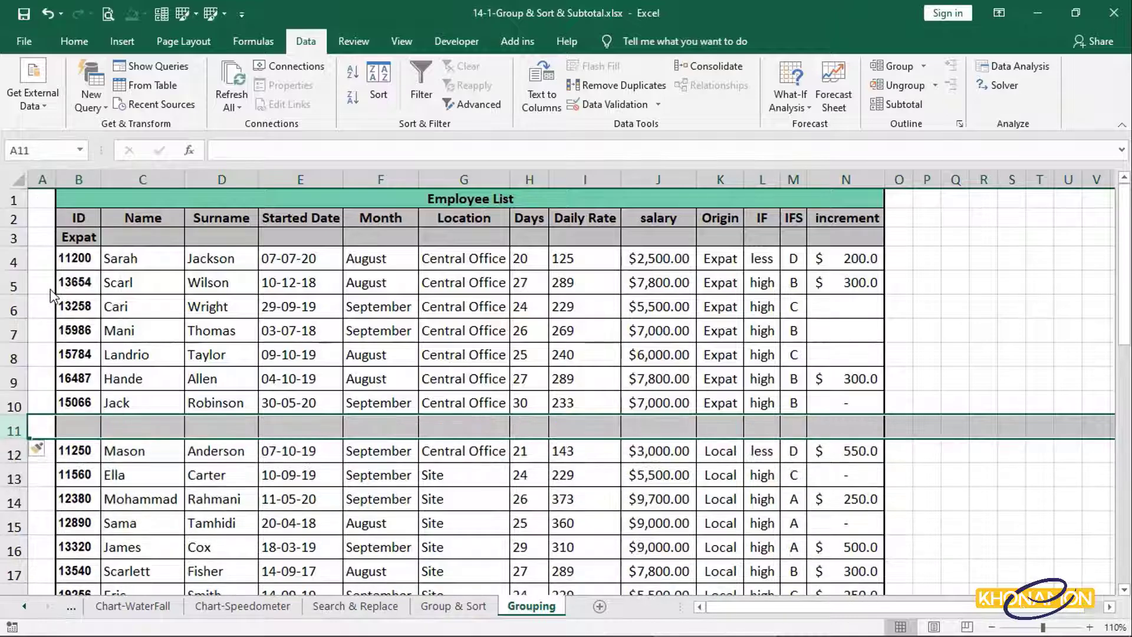
left_click(80, 421)
type("Local")
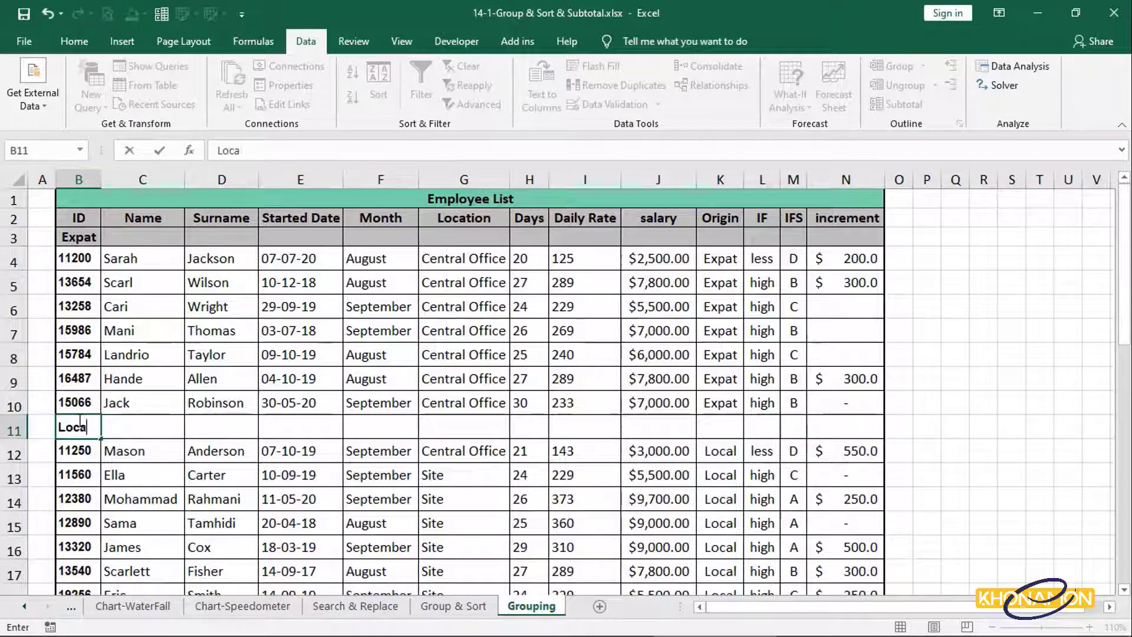
key("Return")
left_click(78, 420)
- Format the Expat heading across B3:N3 as one merged, left-aligned cell with no fill
left_click_drag(70, 241, 873, 239)
left_click(74, 41)
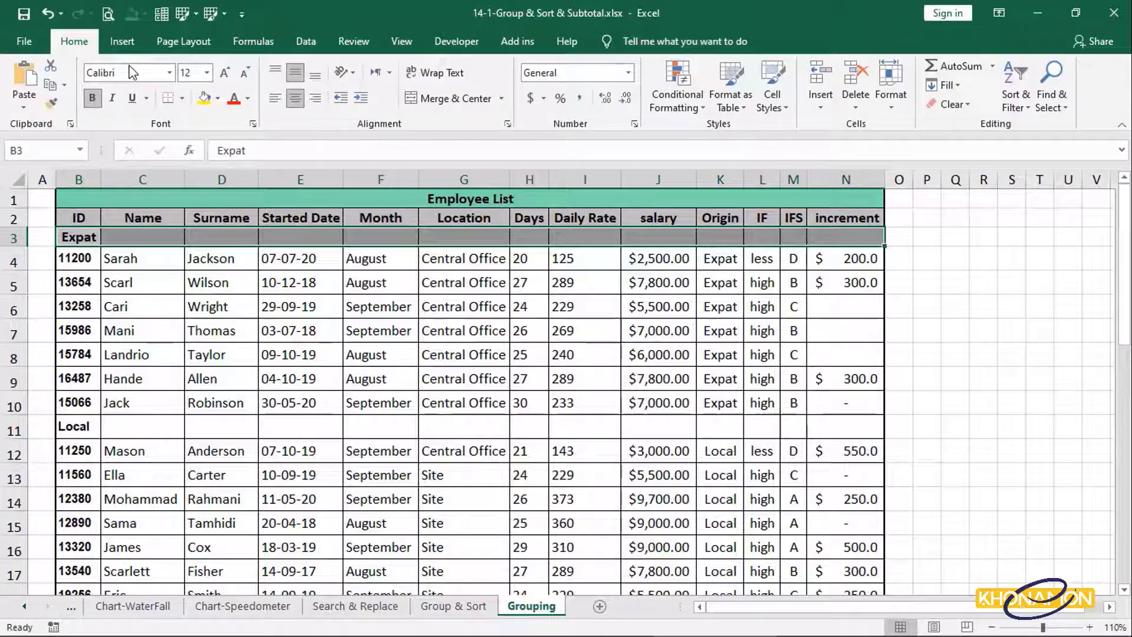
left_click(217, 99)
left_click(241, 281)
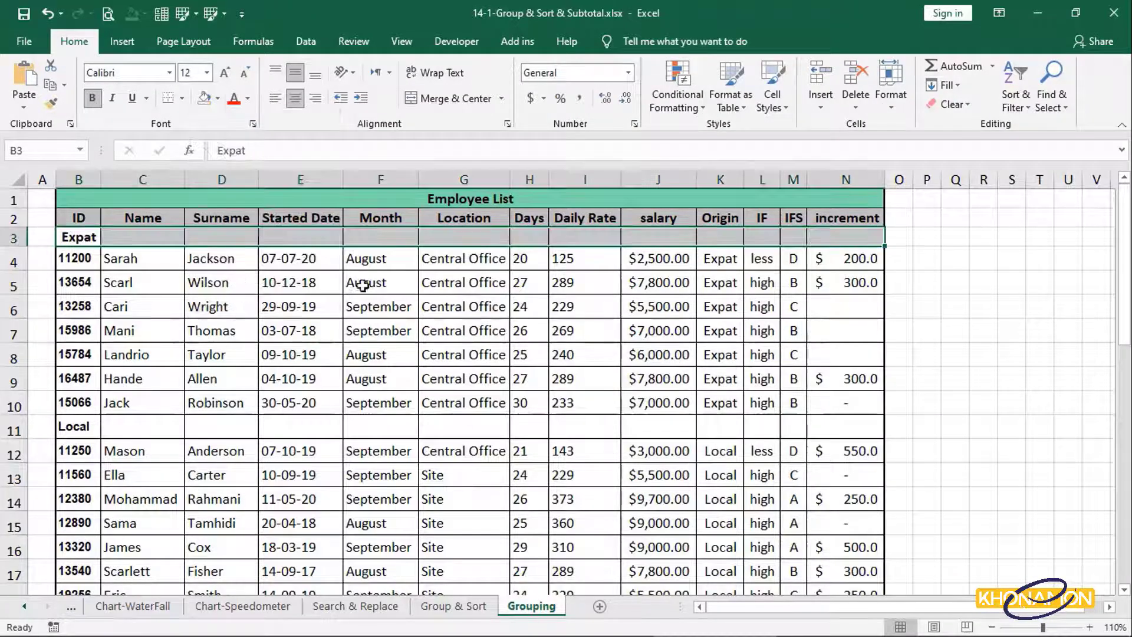
left_click(501, 98)
left_click(460, 139)
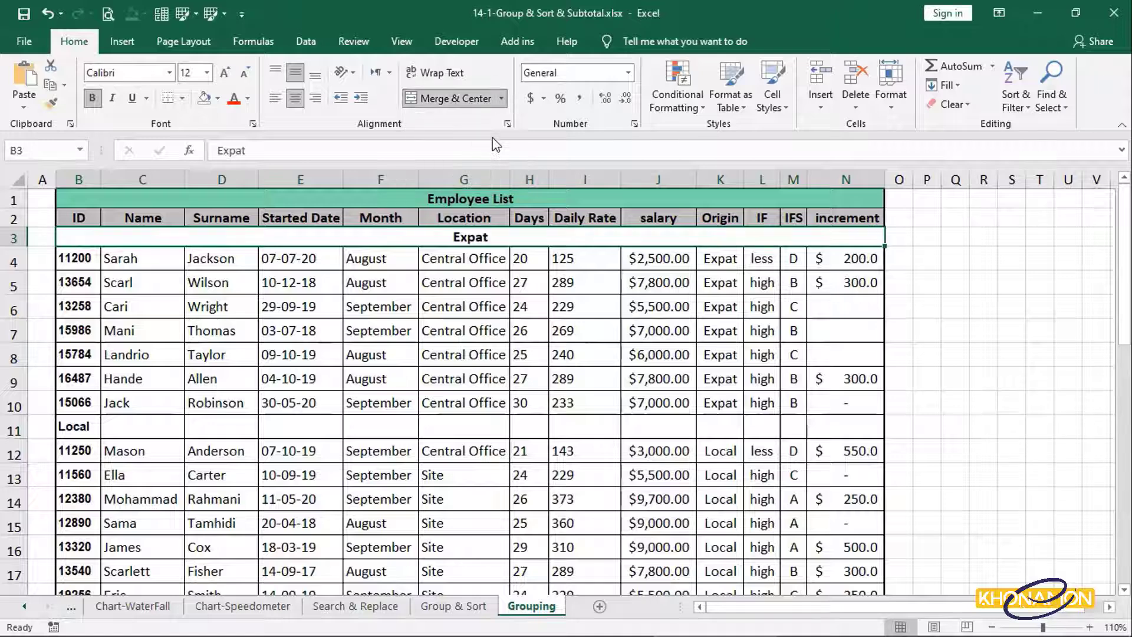
left_click(275, 98)
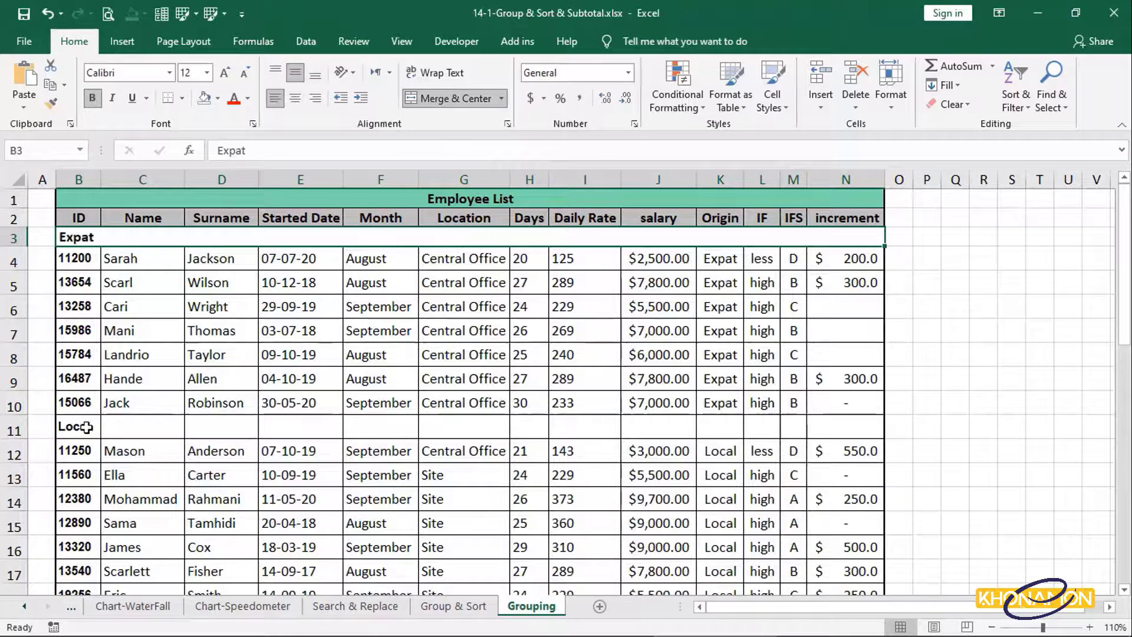
- Merge B11:N11 into one cell and left-align the Local heading
left_click_drag(81, 426, 829, 425)
left_click(495, 98)
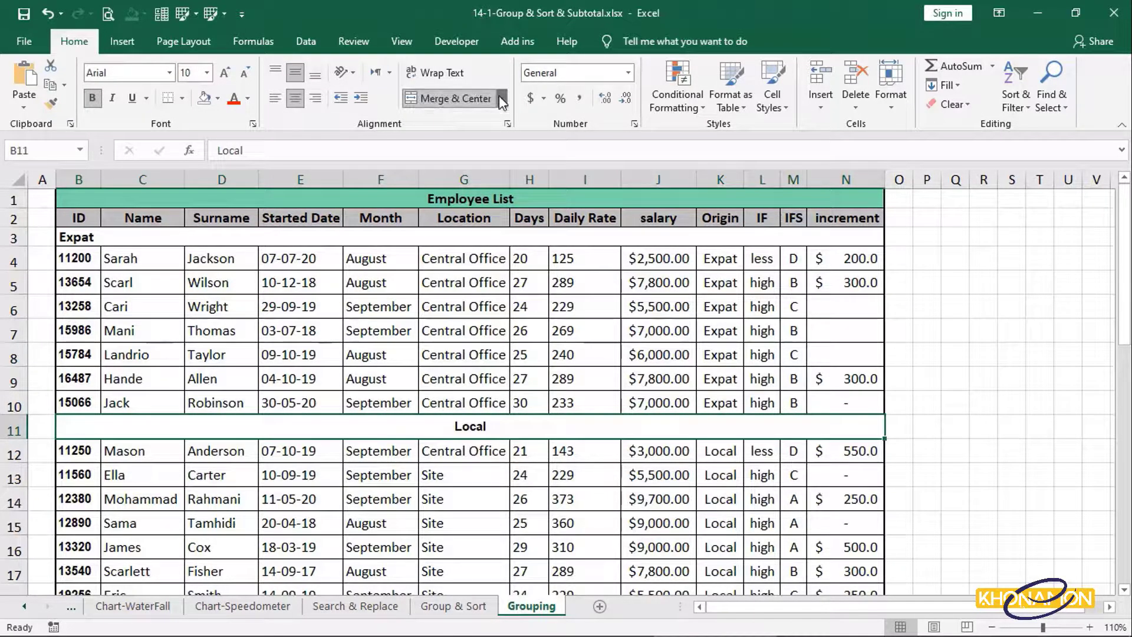
left_click(500, 98)
left_click(433, 139)
left_click(275, 97)
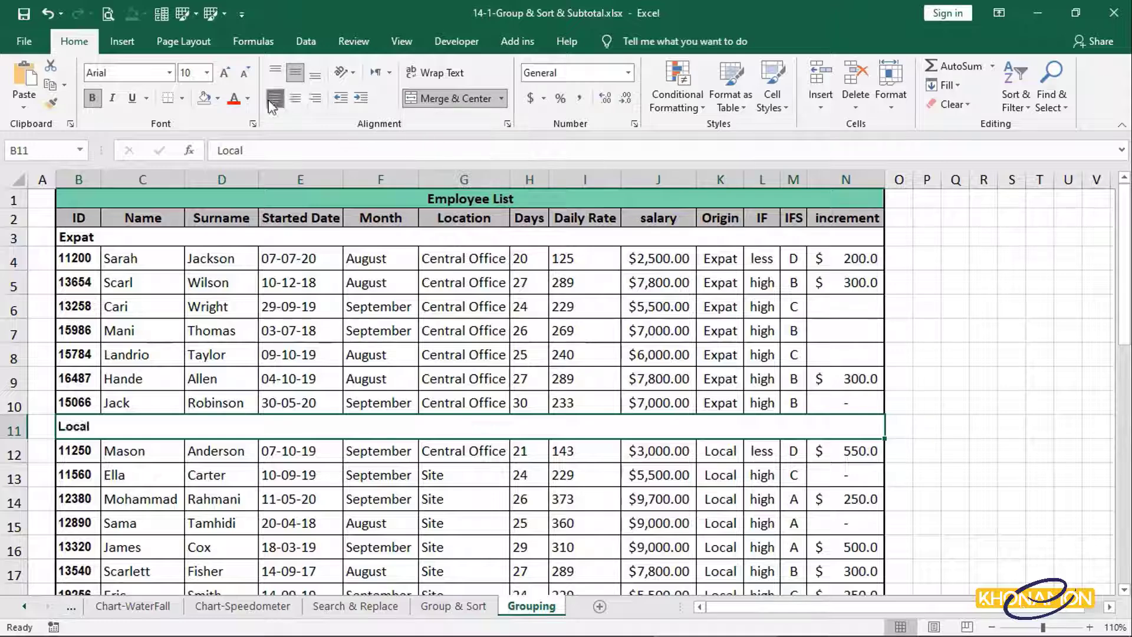
left_click(212, 463)
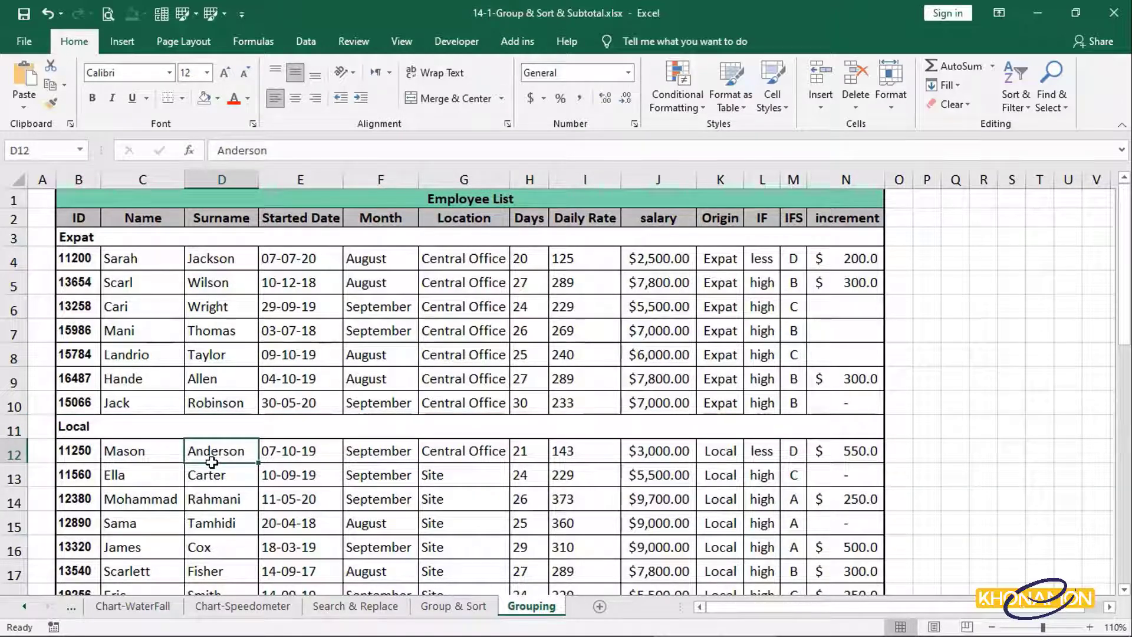
- Group the Expat rows 4 to 10 and, separately, the Local rows 12 to 41
left_click_drag(13, 262, 8, 406)
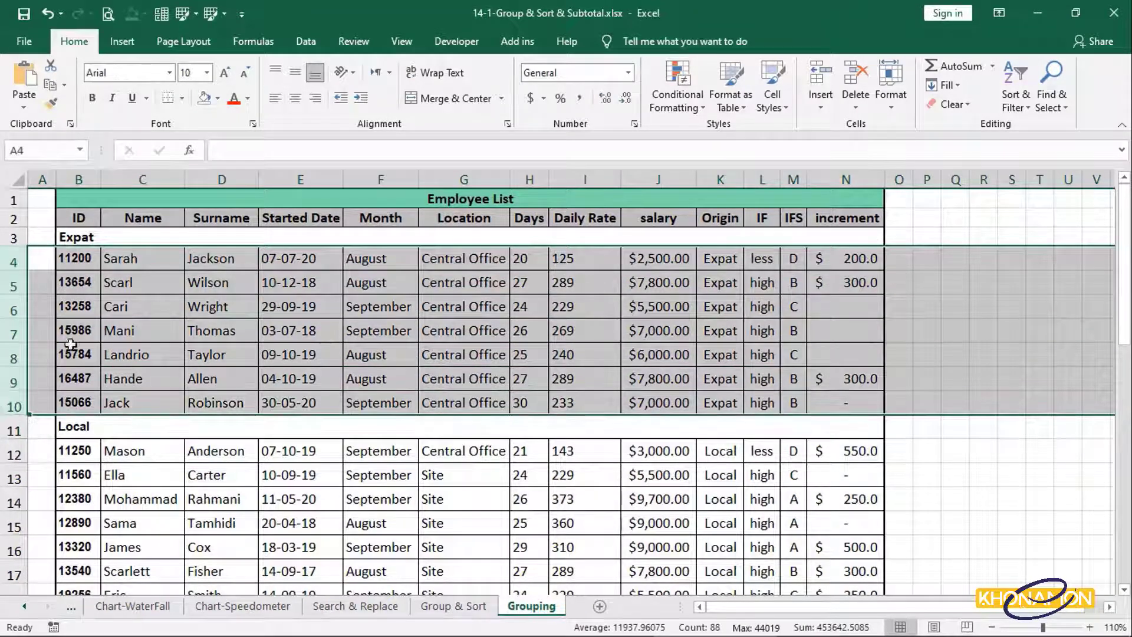
left_click(304, 42)
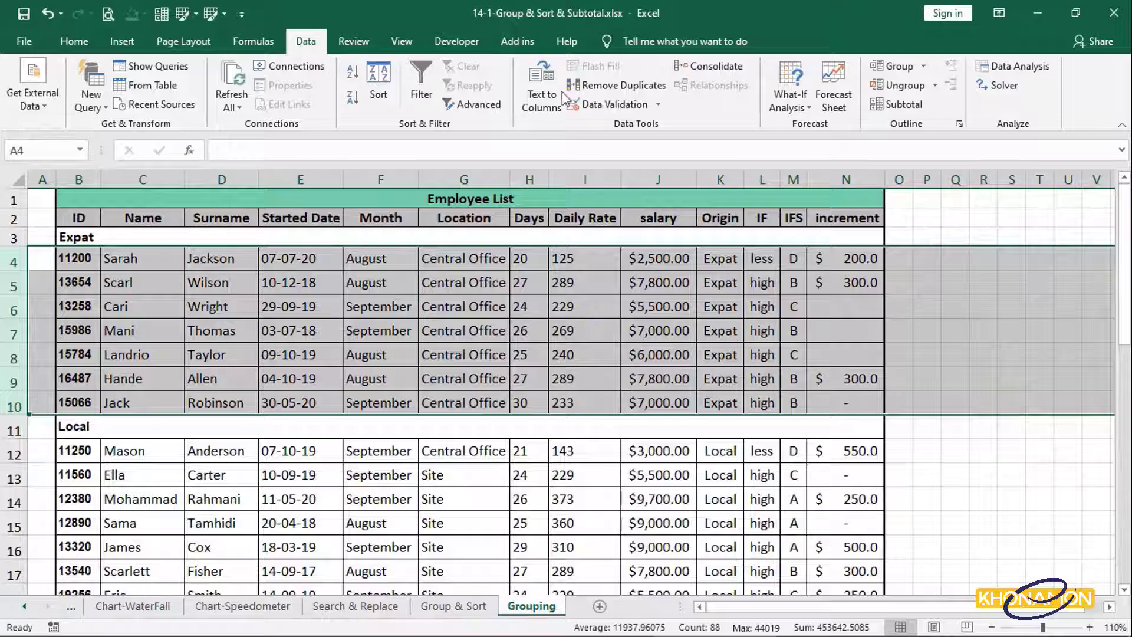
left_click(900, 67)
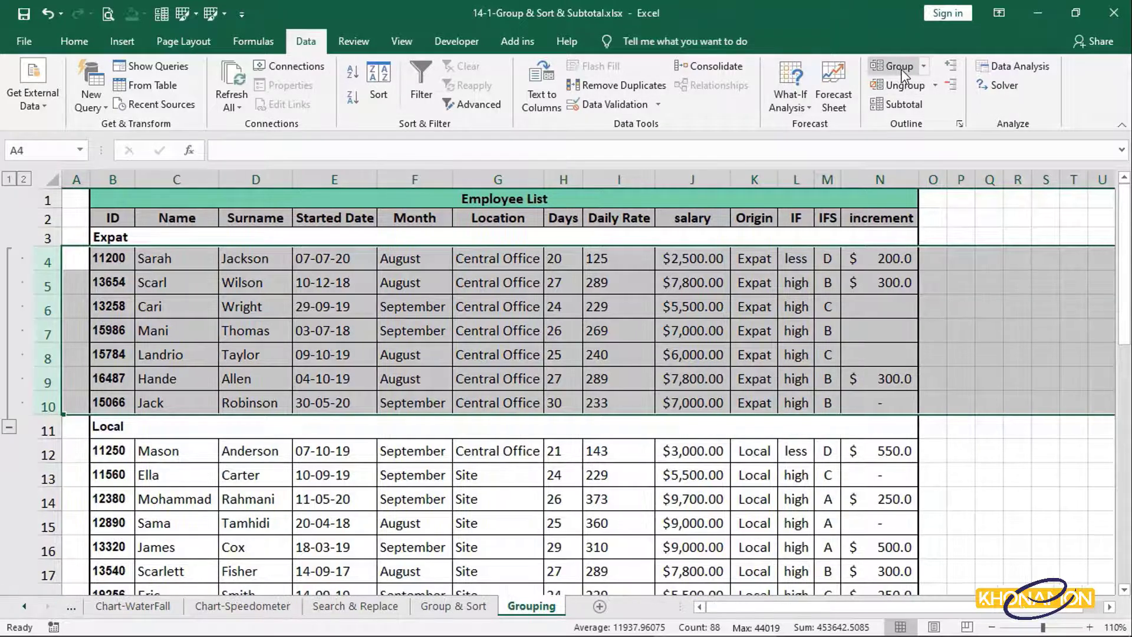
left_click_drag(45, 460, 33, 563)
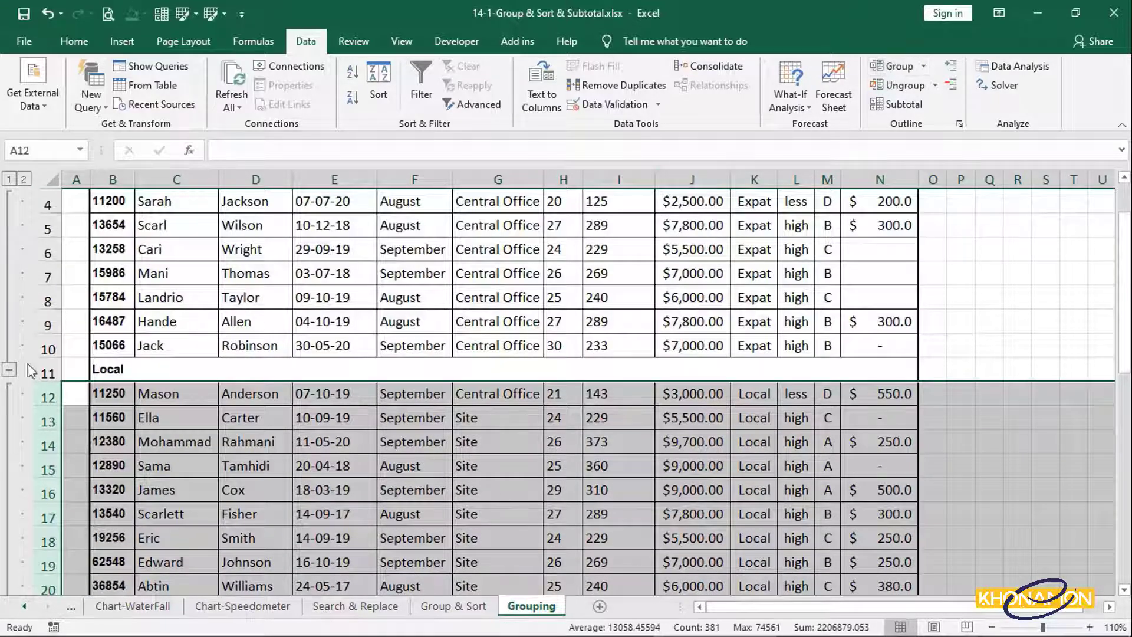
- Collapse both row groups, toggle the Expat group once, and expand the Local and Expat groups again
scroll(77, 380, "down", 3)
scroll(79, 381, "down", 6)
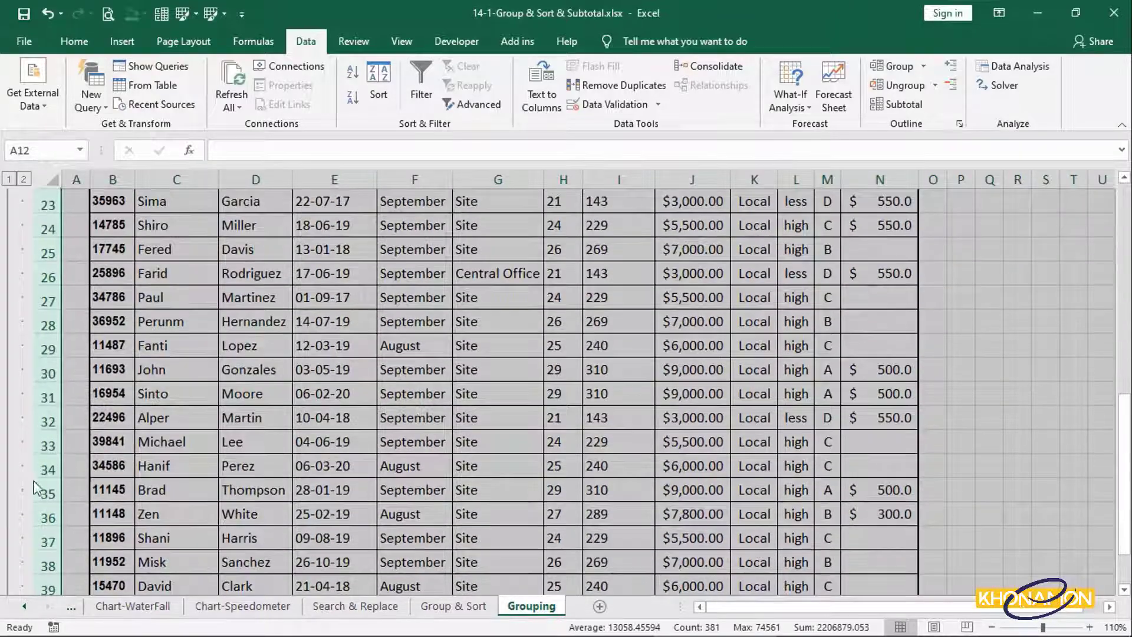
left_click(9, 377)
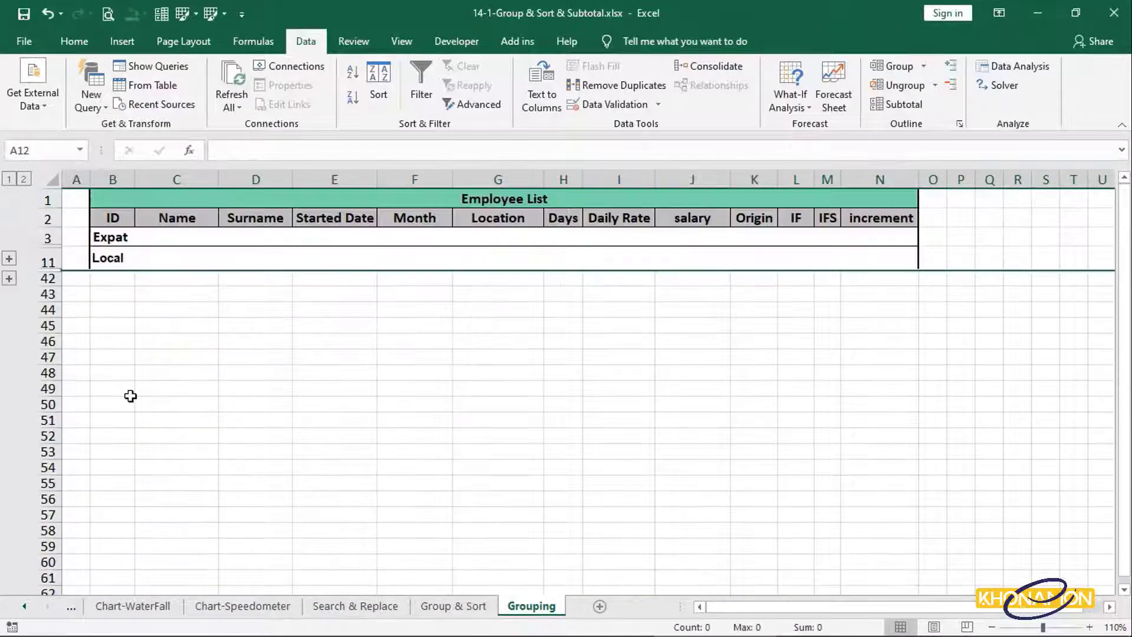
left_click(8, 259)
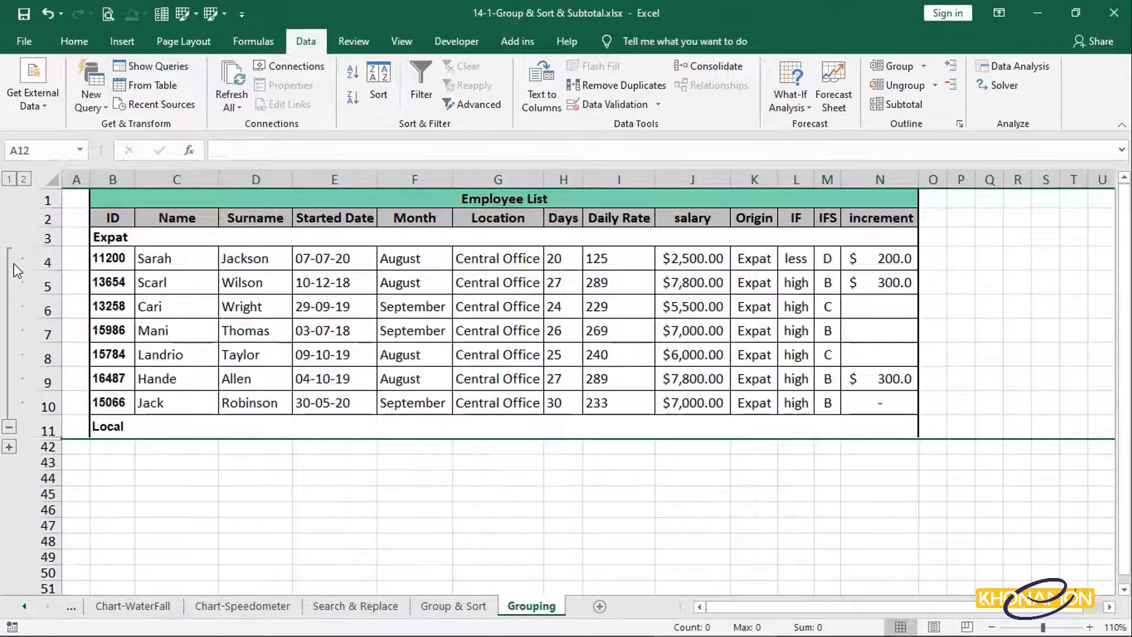
left_click(9, 426)
left_click(9, 277)
scroll(185, 382, "down", 7)
scroll(185, 382, "up", 9)
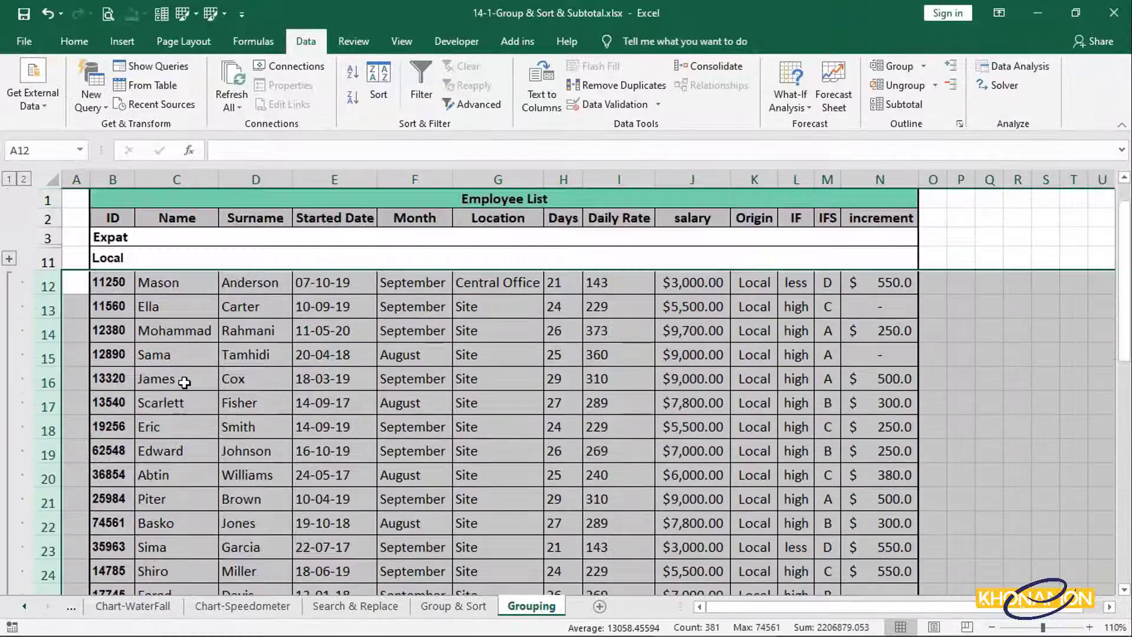
left_click(9, 259)
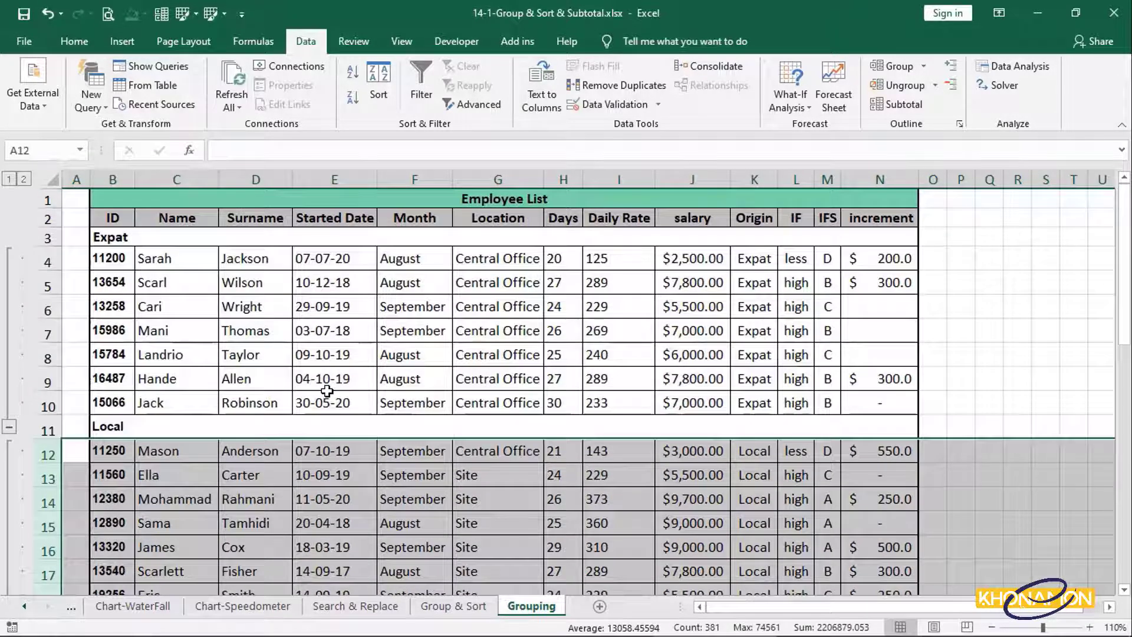
left_click(326, 392)
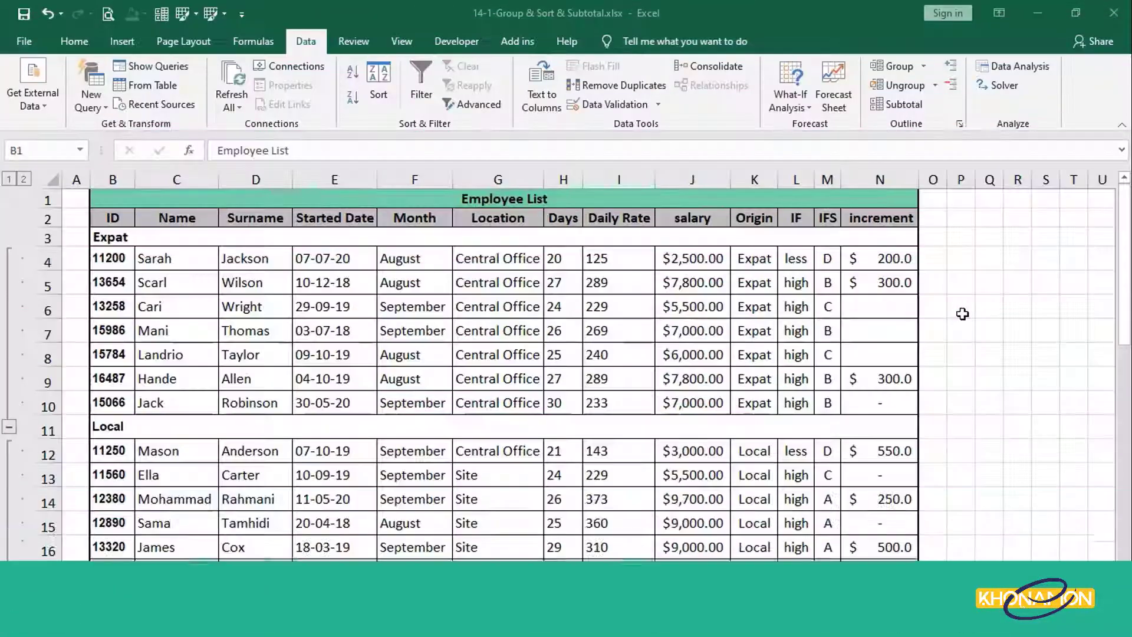
- Collapse the Expat group followed by the Local group, and re-expand both in the same order
left_click(9, 426)
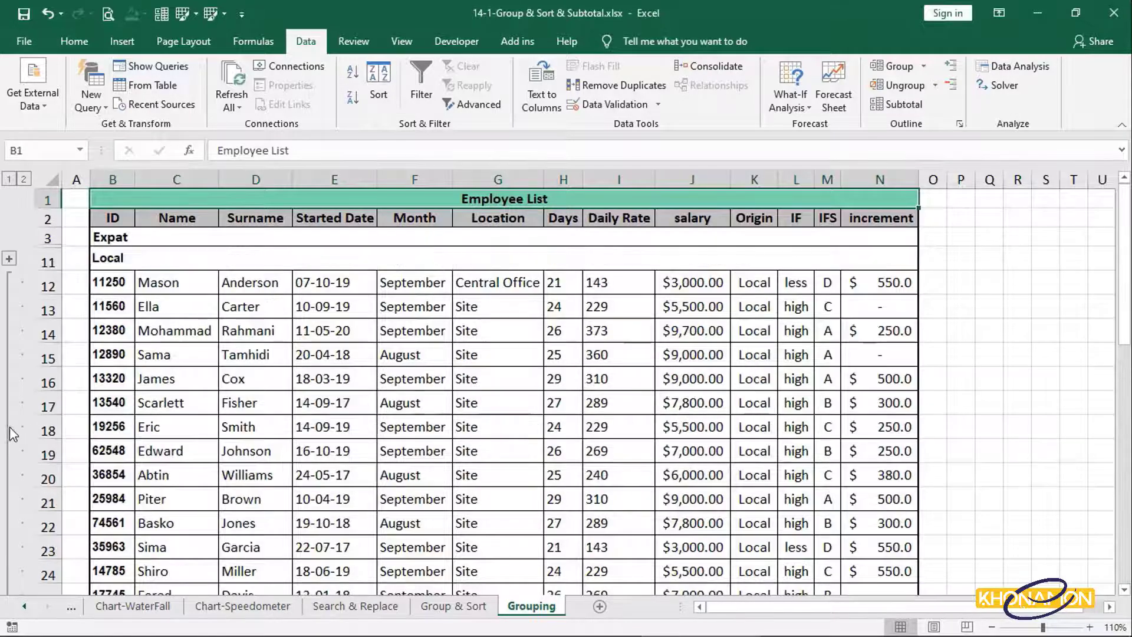
scroll(22, 537, "down", 8)
left_click(9, 442)
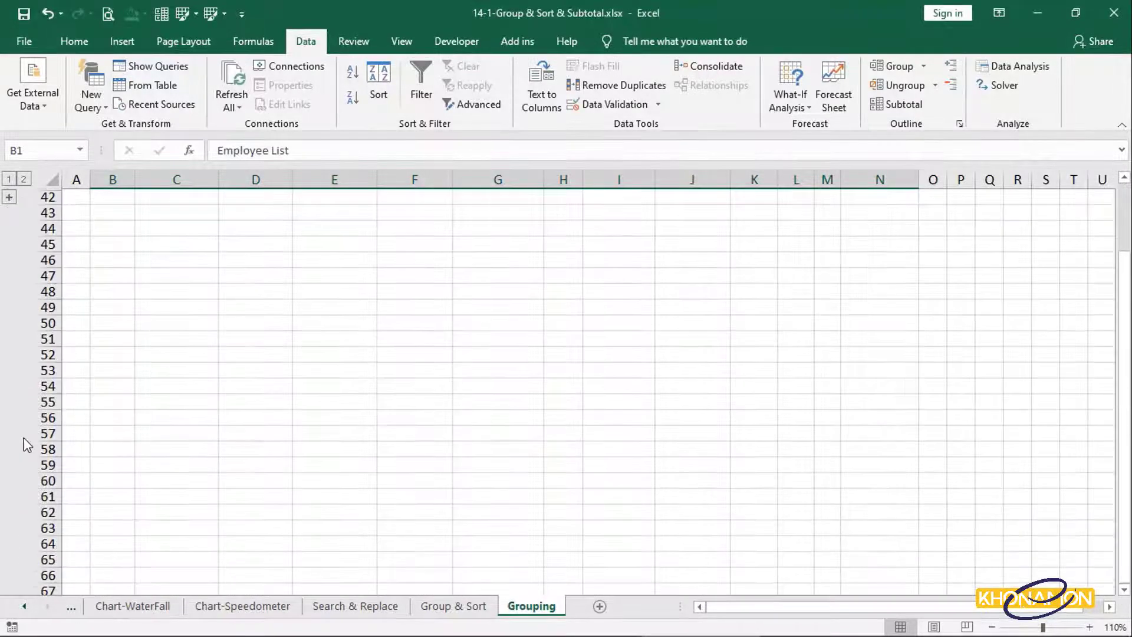
scroll(25, 442, "up", 2)
left_click(9, 259)
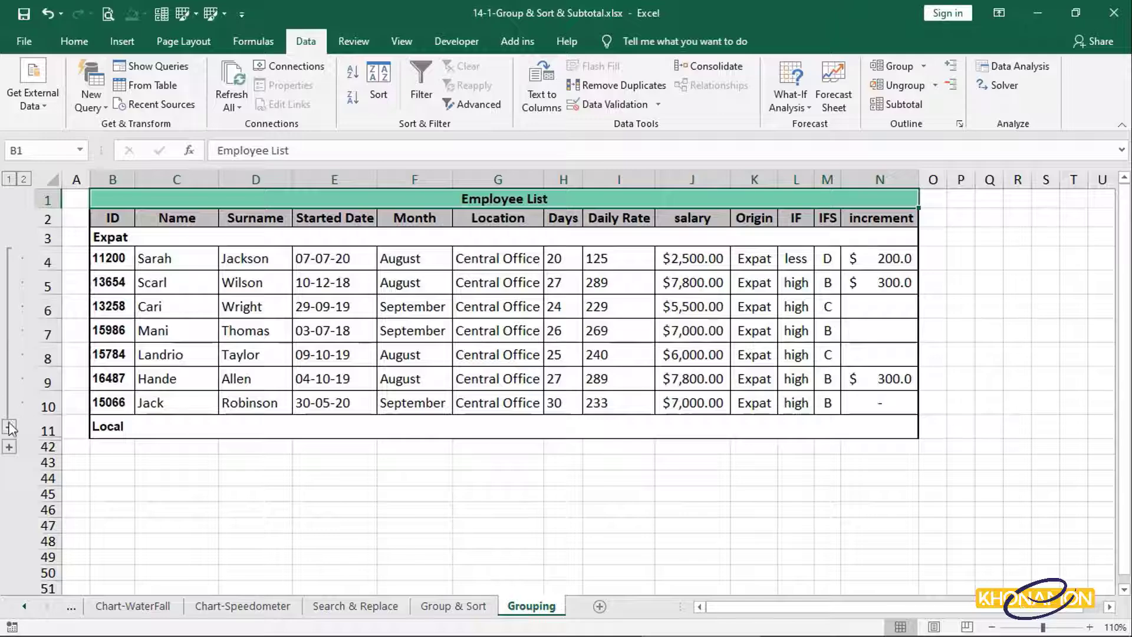
left_click(8, 447)
scroll(333, 380, "up", 8)
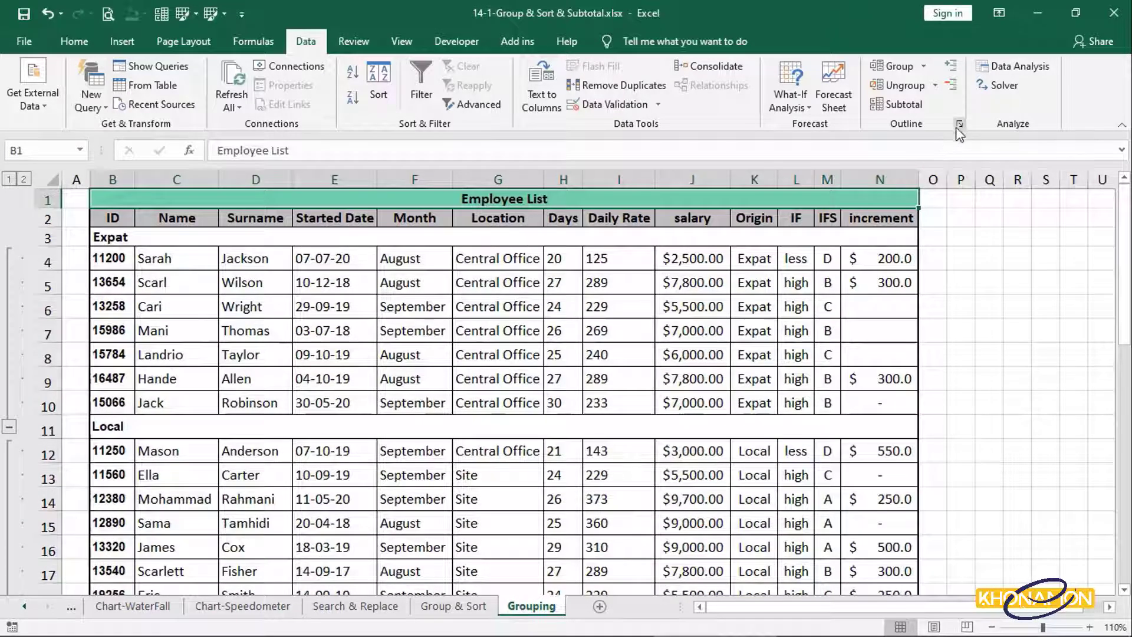
- Turn off summary rows below detail in the outline settings so the group controls sit at the Expat and Local heading rows
left_click(959, 125)
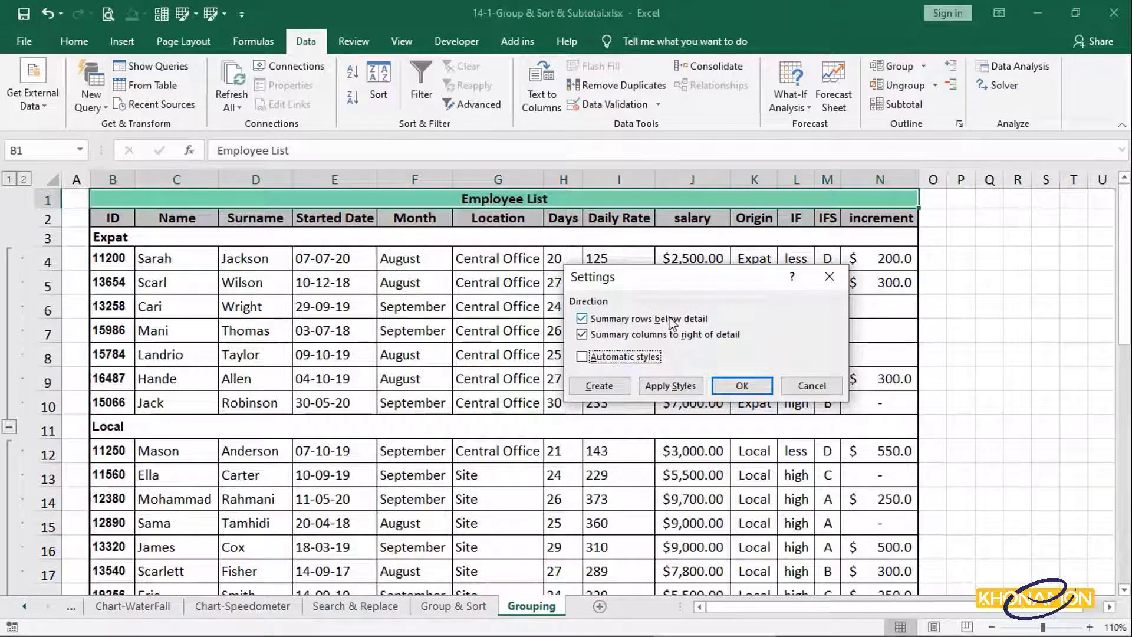
left_click(581, 320)
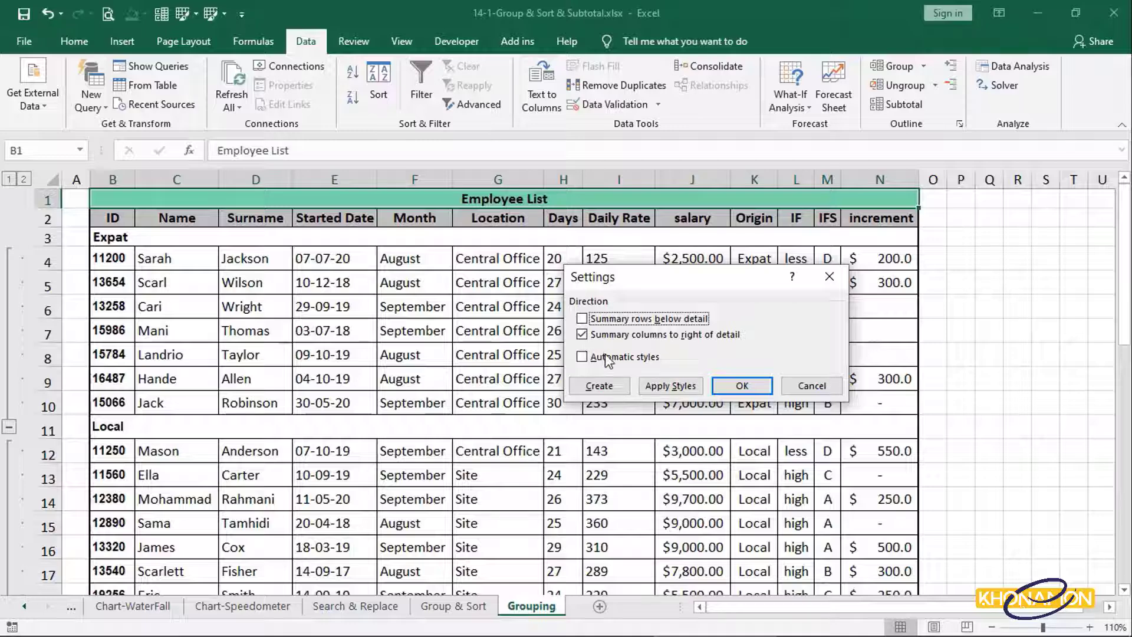
left_click(736, 387)
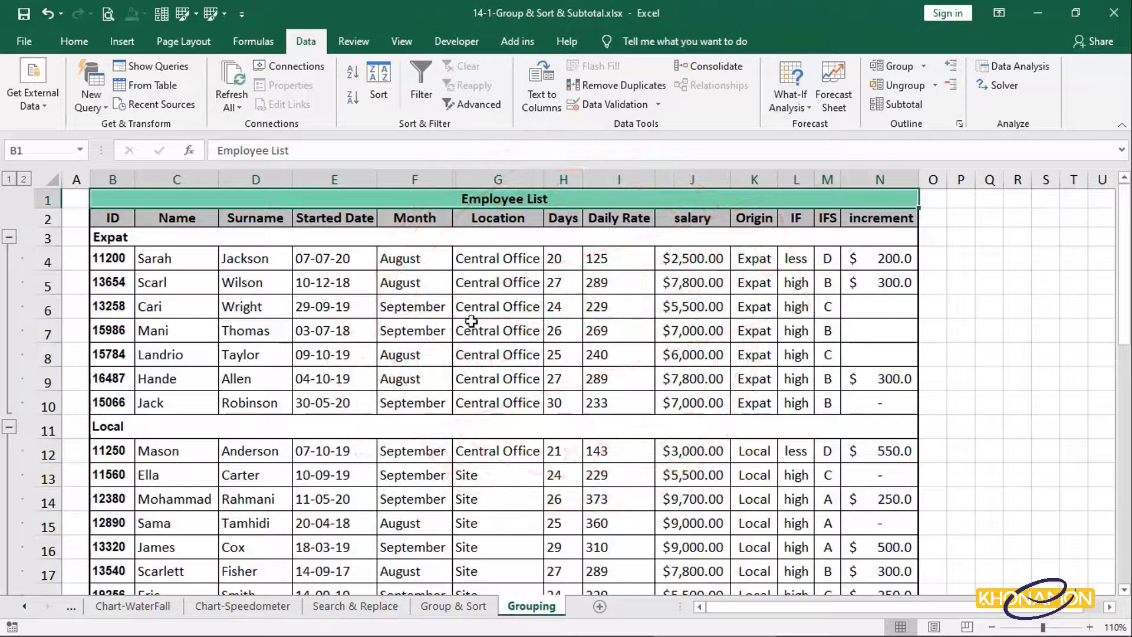
left_click(960, 123)
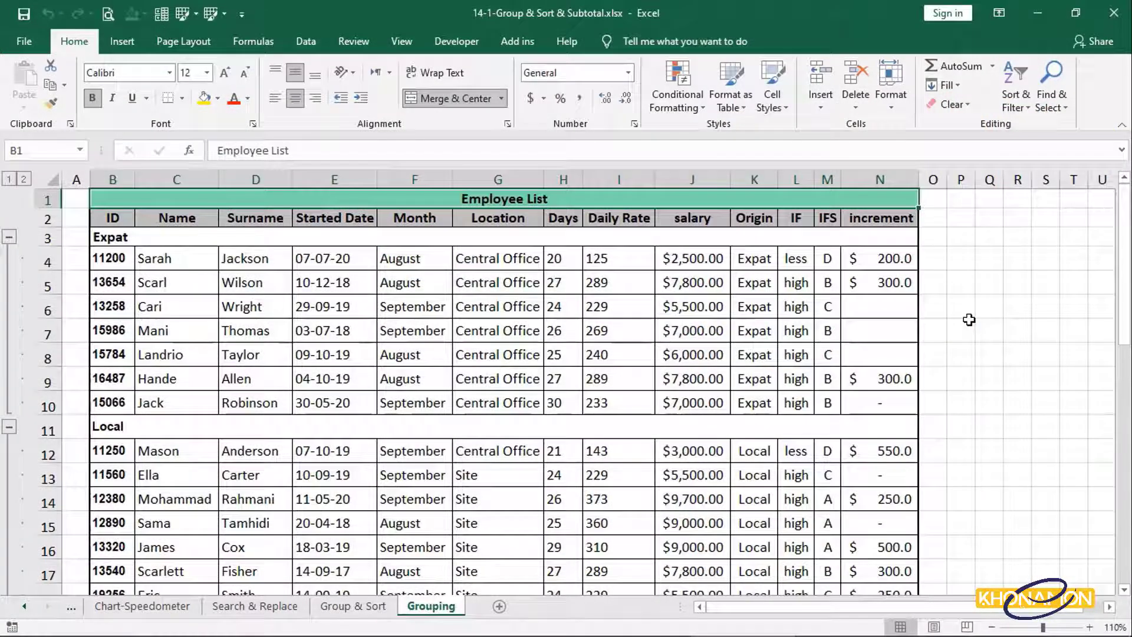
- Unhide the Subtotals worksheet
right_click(449, 611)
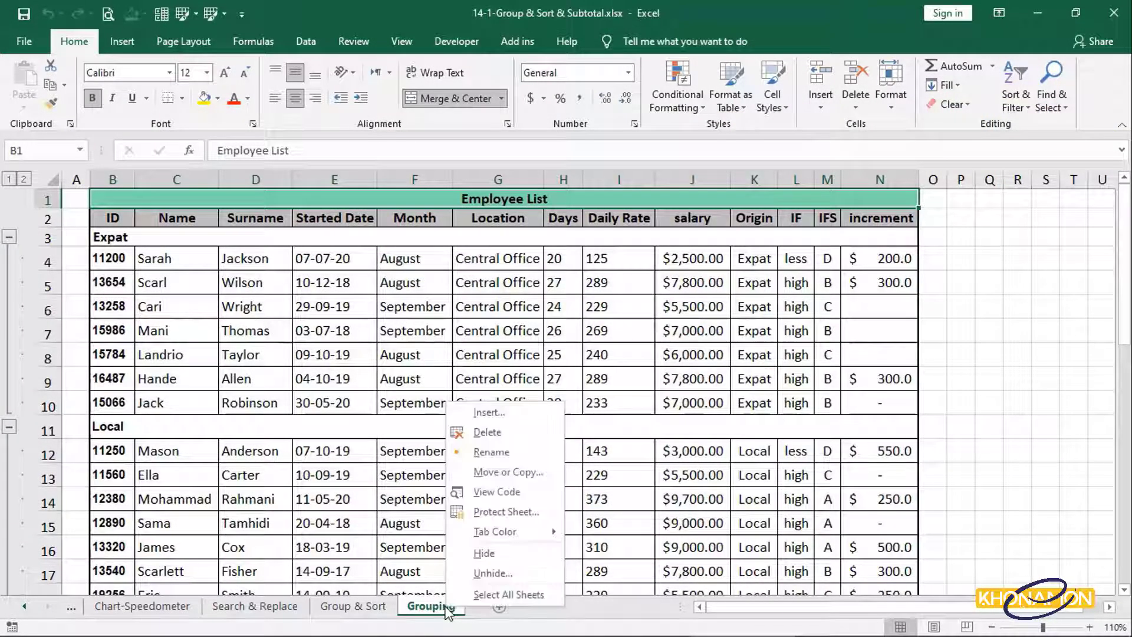
left_click(482, 574)
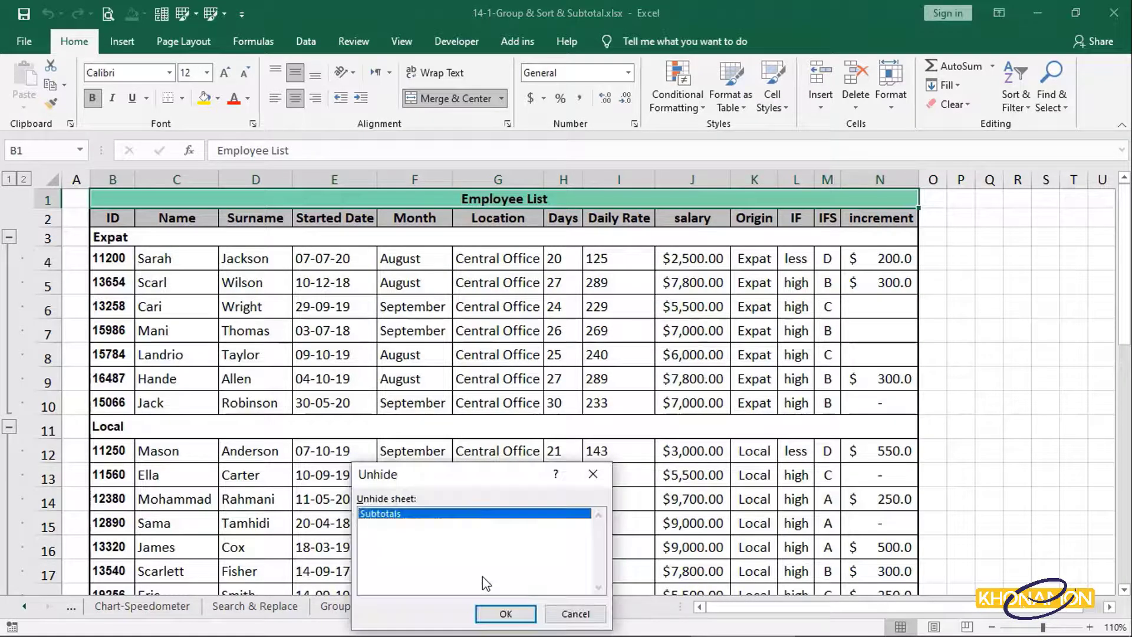
double_click(477, 514)
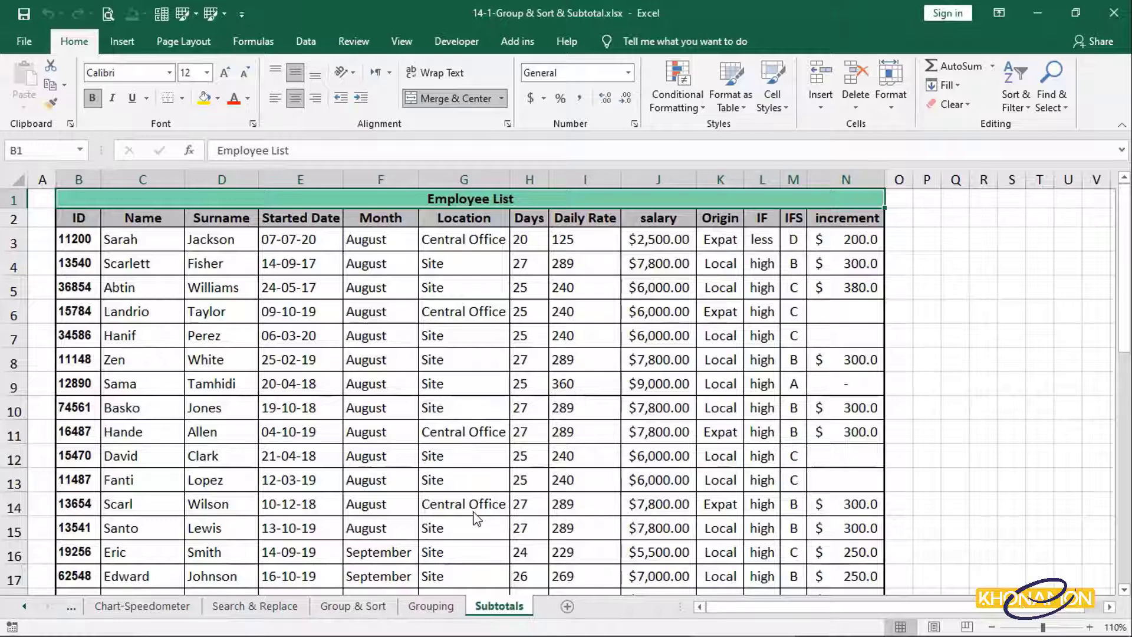
- Look through the employee list to check how the rows are ordered by the Month column
left_click(403, 221)
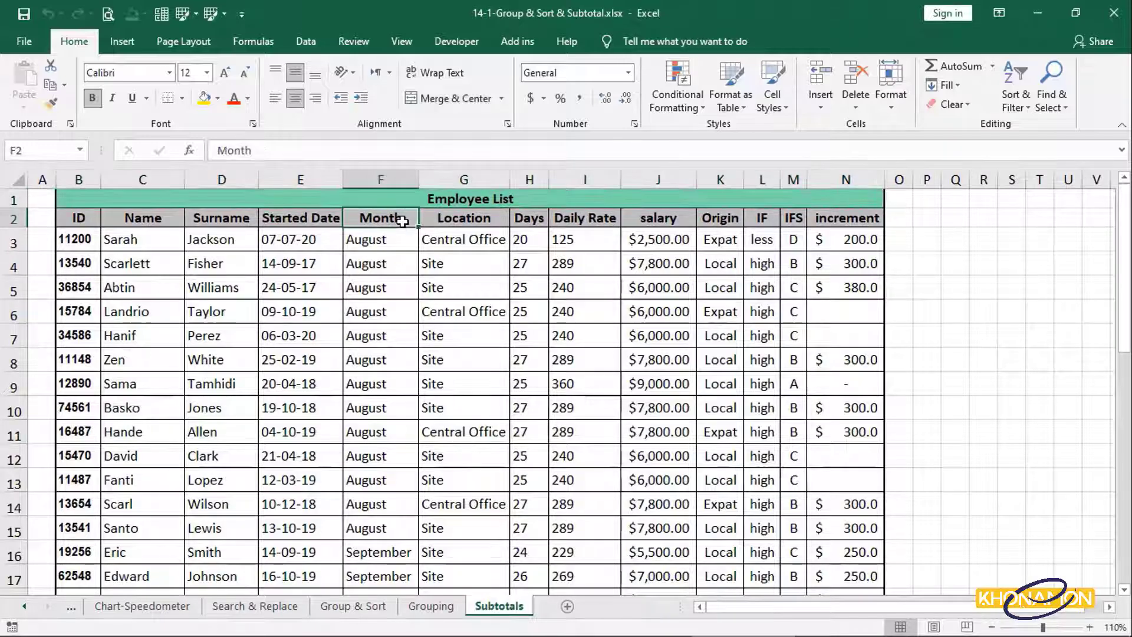
scroll(402, 534, "down", 1)
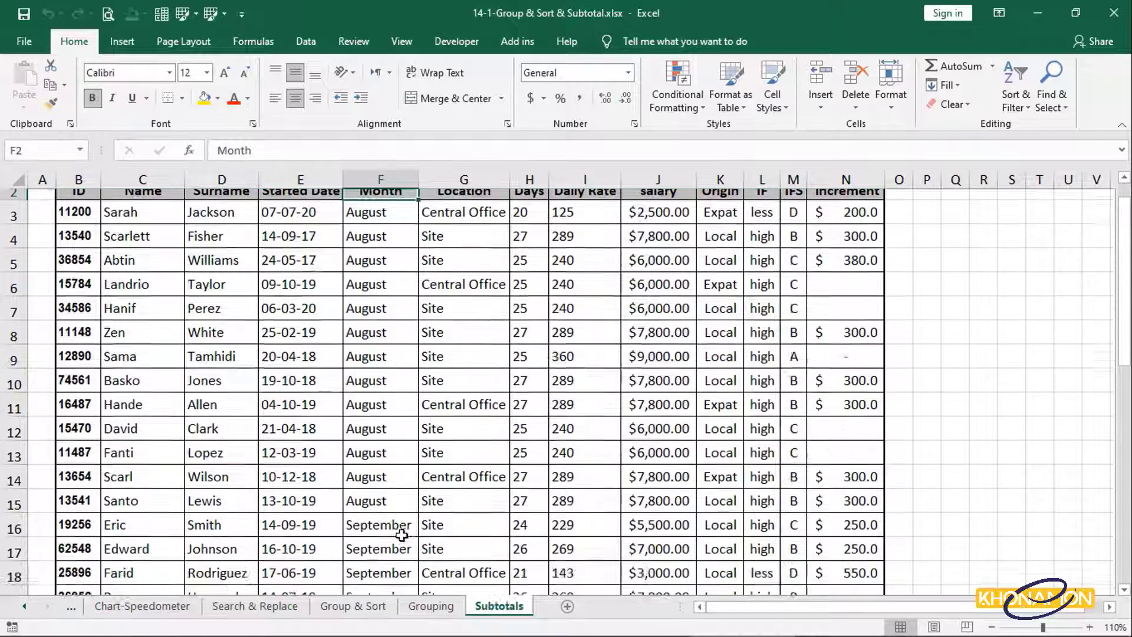
scroll(401, 534, "down", 9)
scroll(402, 535, "up", 7)
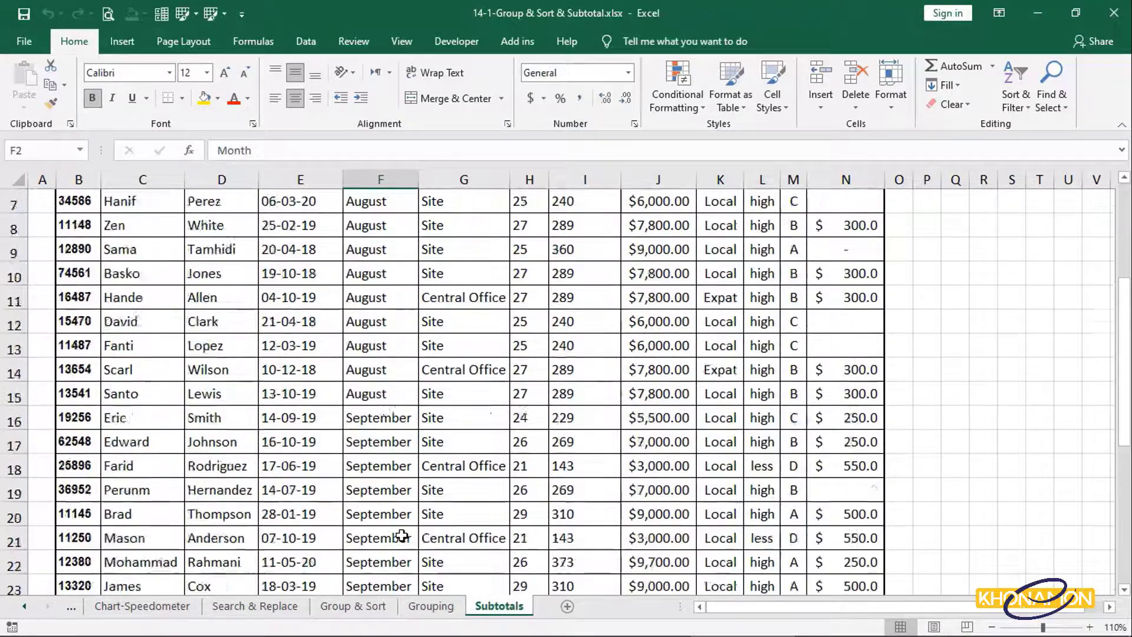
scroll(402, 534, "up", 2)
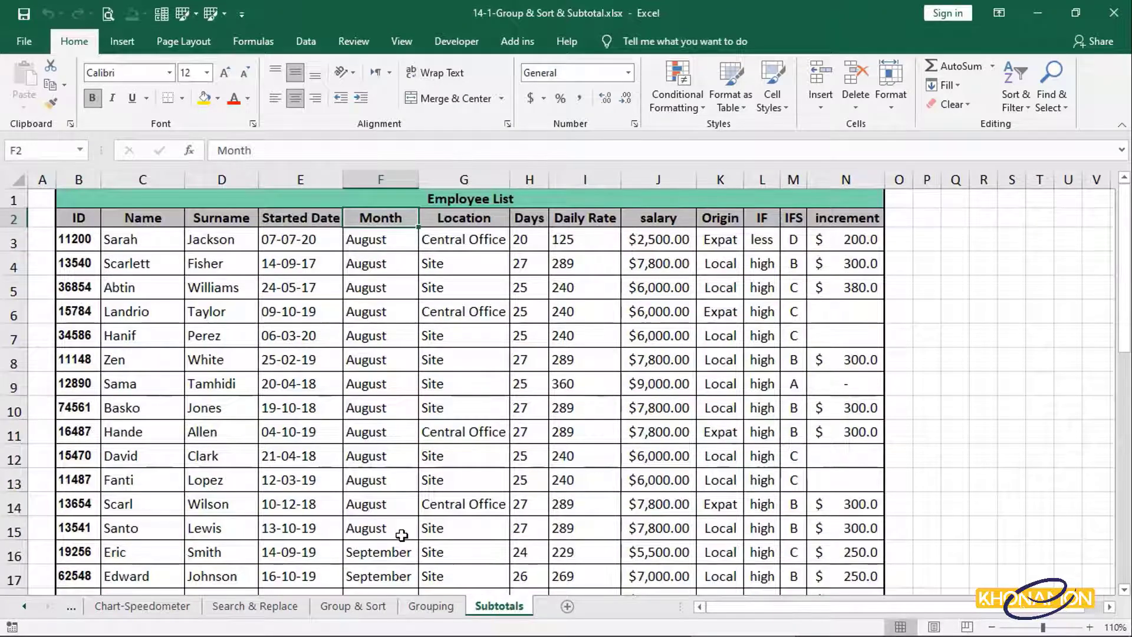
- Select the entire employee list, including the merged Employee List title row, and check how far the selection extends
left_click(468, 534)
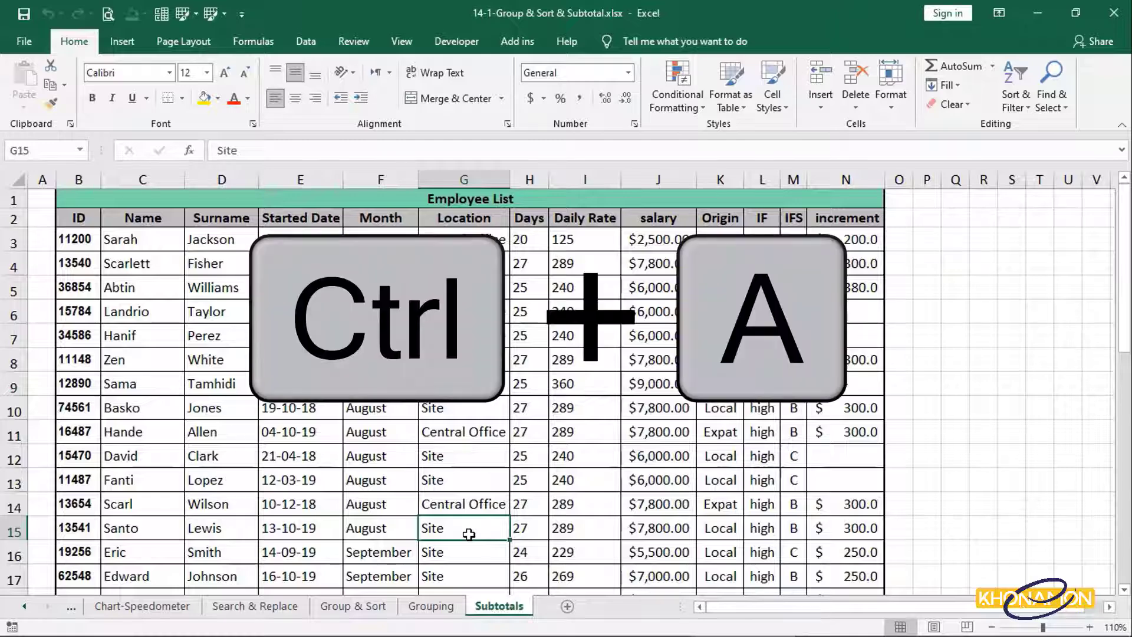
key("ctrl+a")
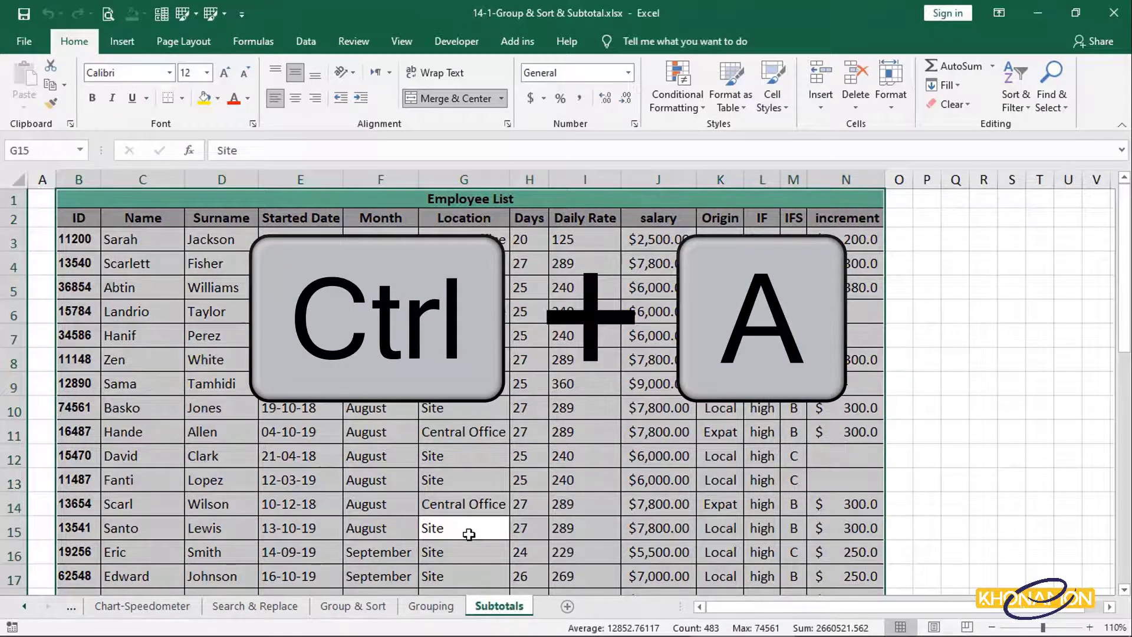
scroll(468, 534, "down", 8)
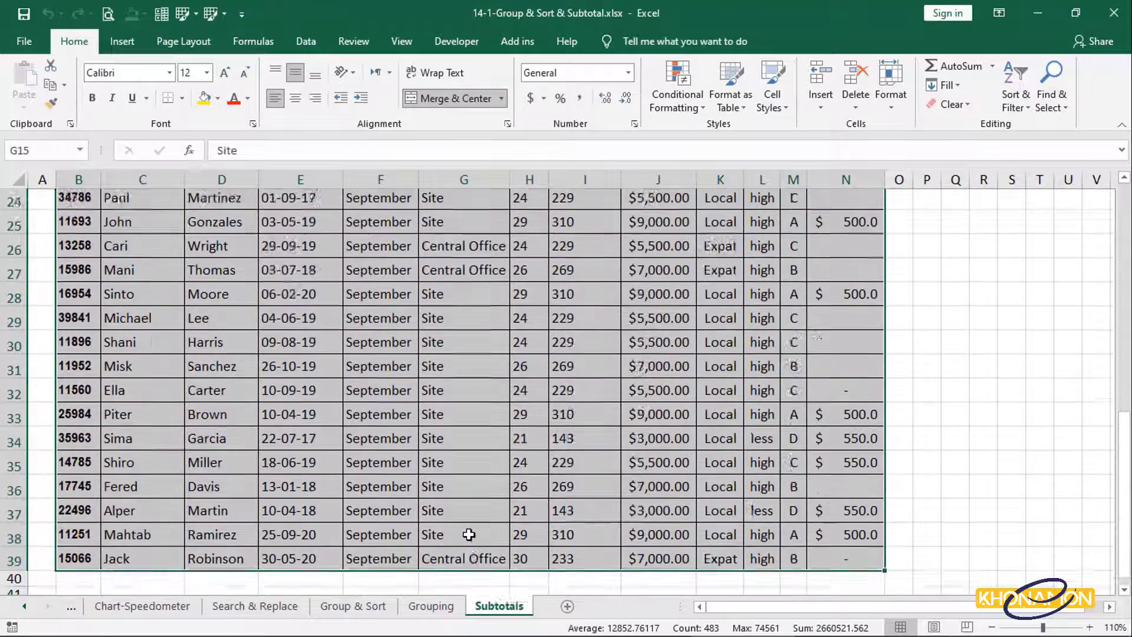
scroll(469, 534, "up", 8)
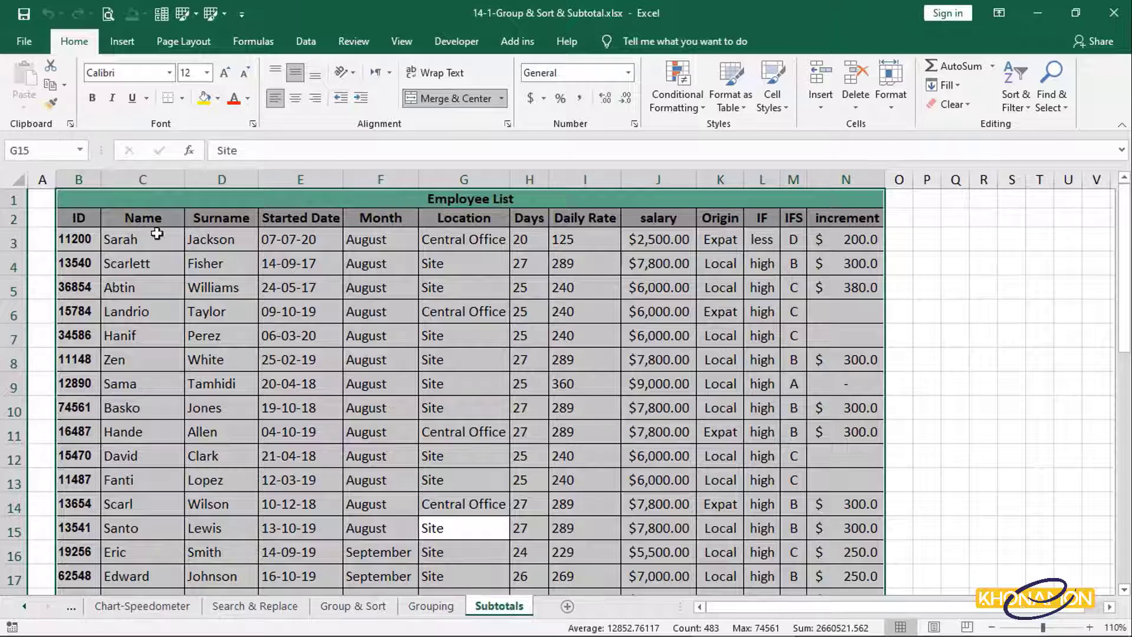
- Select the list from the ID header in B2 through N39, leaving out the title row
left_click(88, 224)
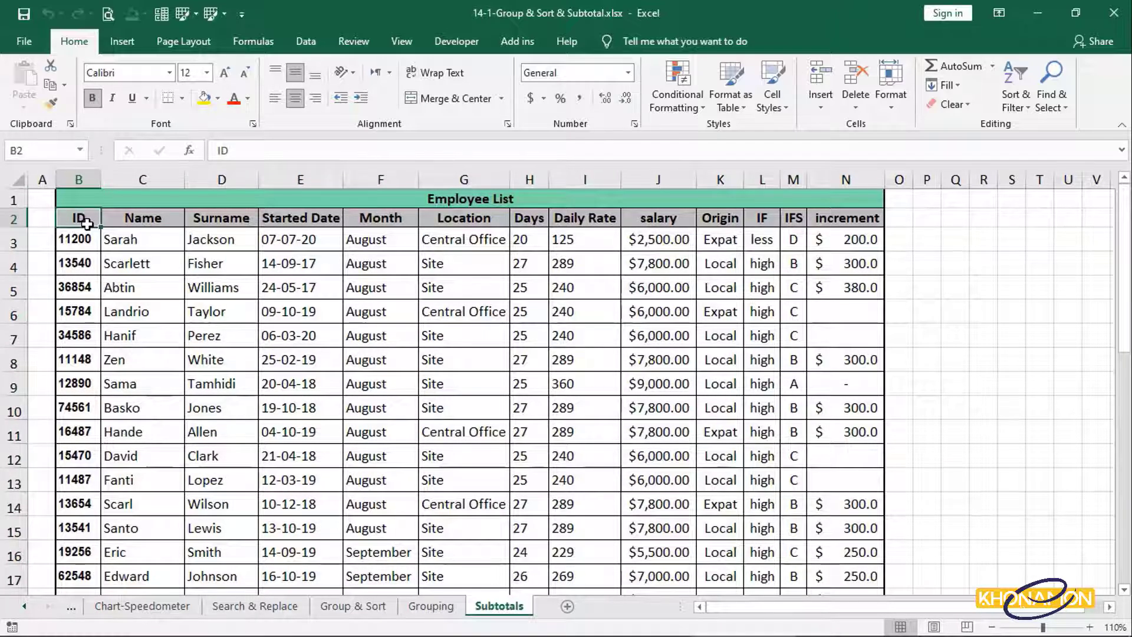
key("ctrl+shift+Down")
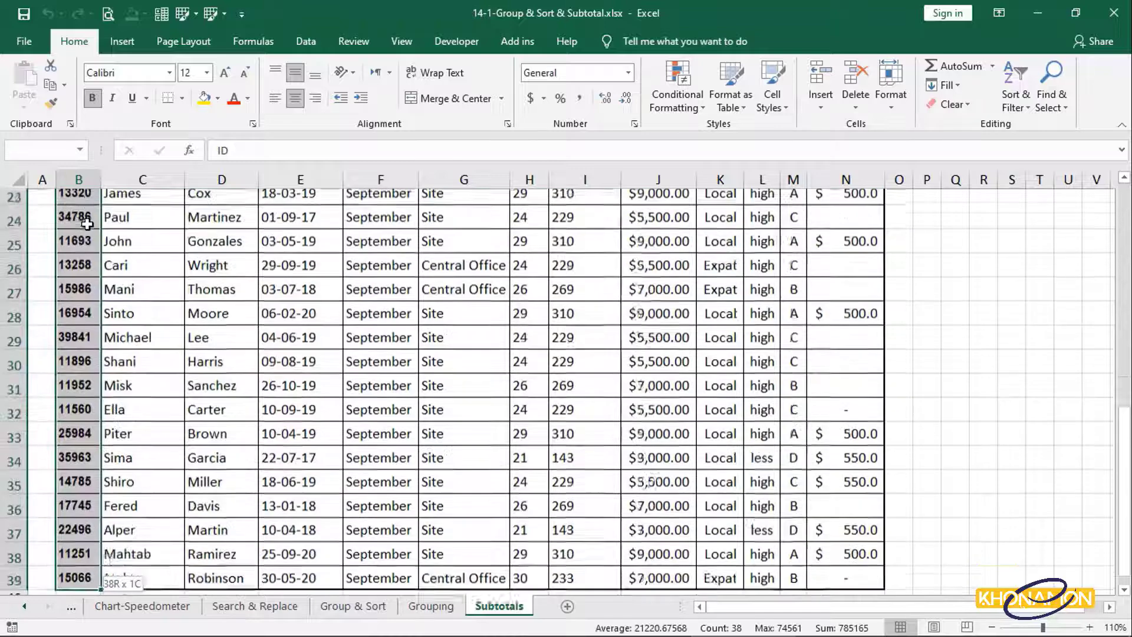
key("ctrl+shift+Right")
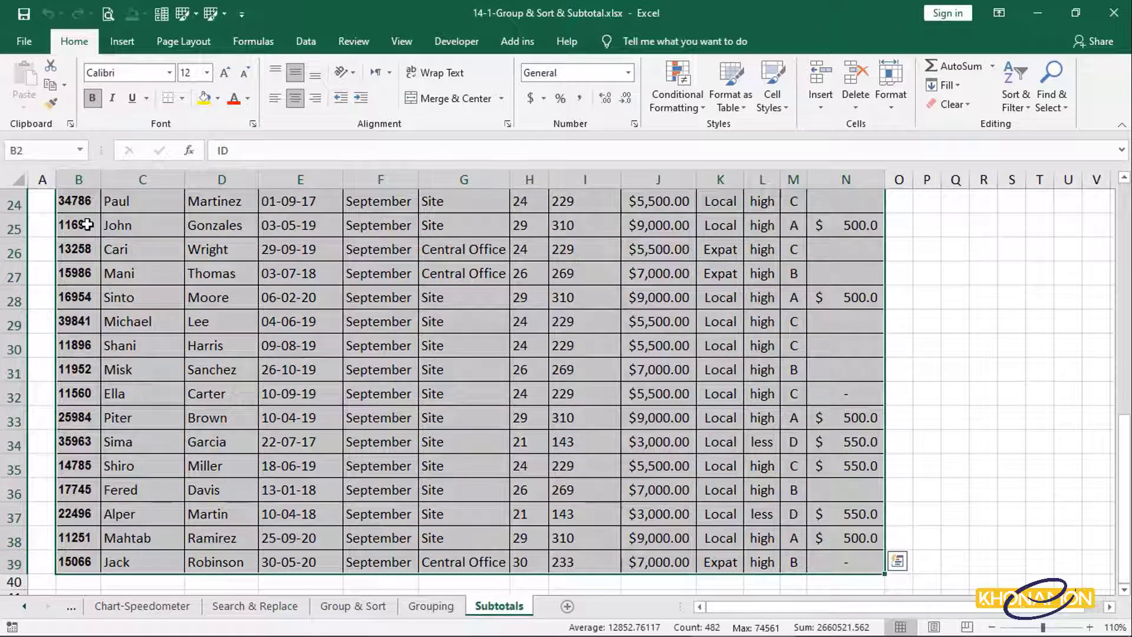
scroll(87, 224, "up", 8)
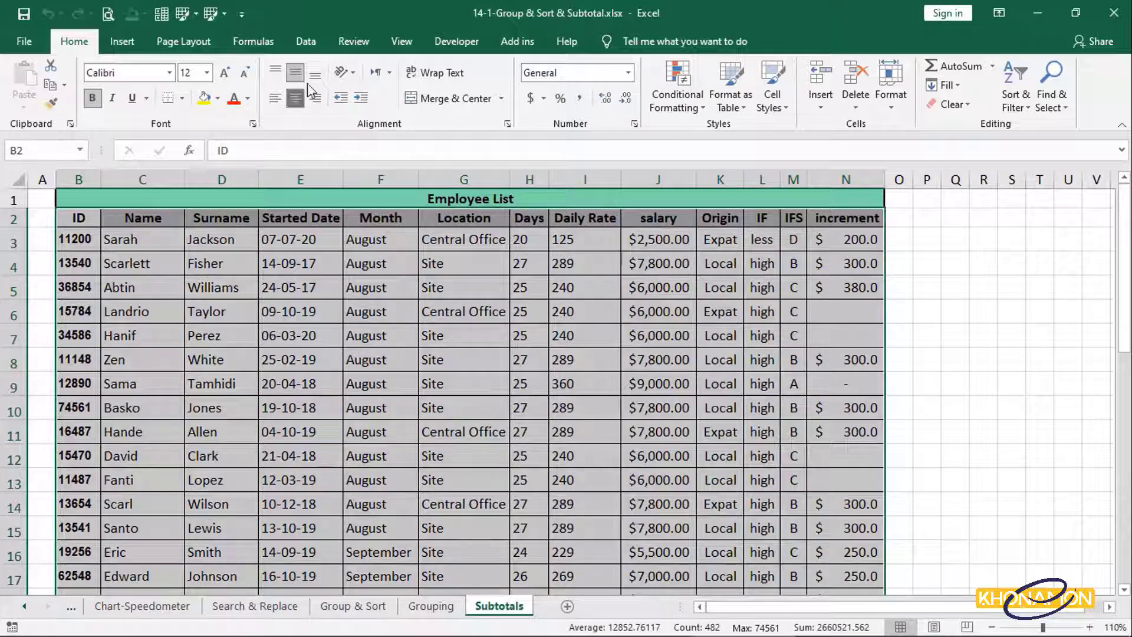
- Add subtotals at each change in Month, using the Sum function on salary only, with increment excluded
left_click(316, 46)
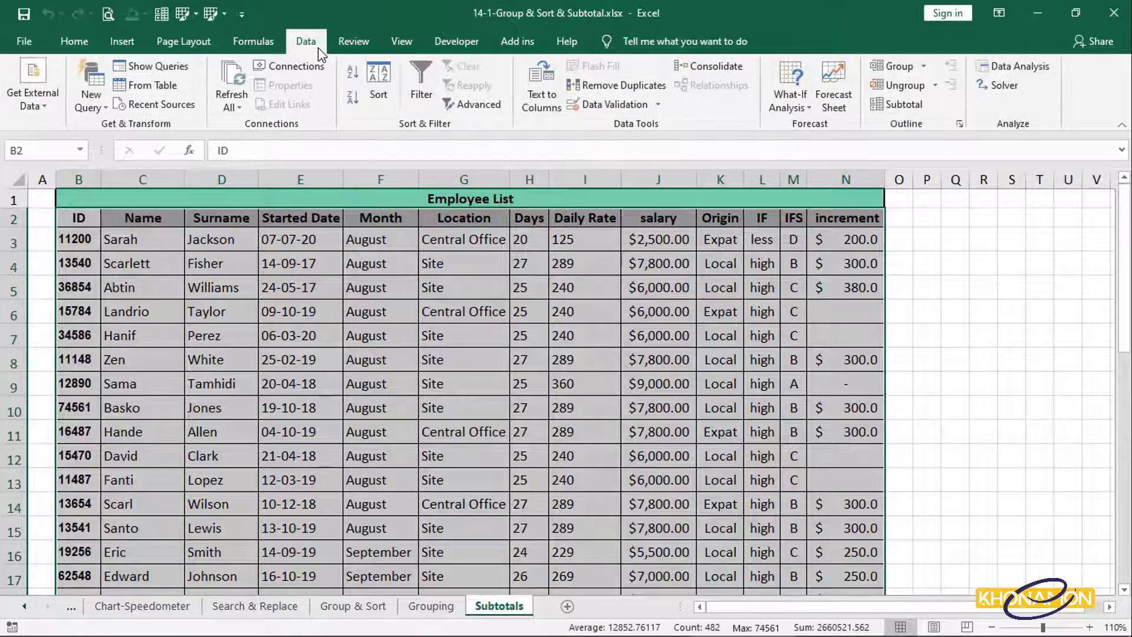
left_click(890, 106)
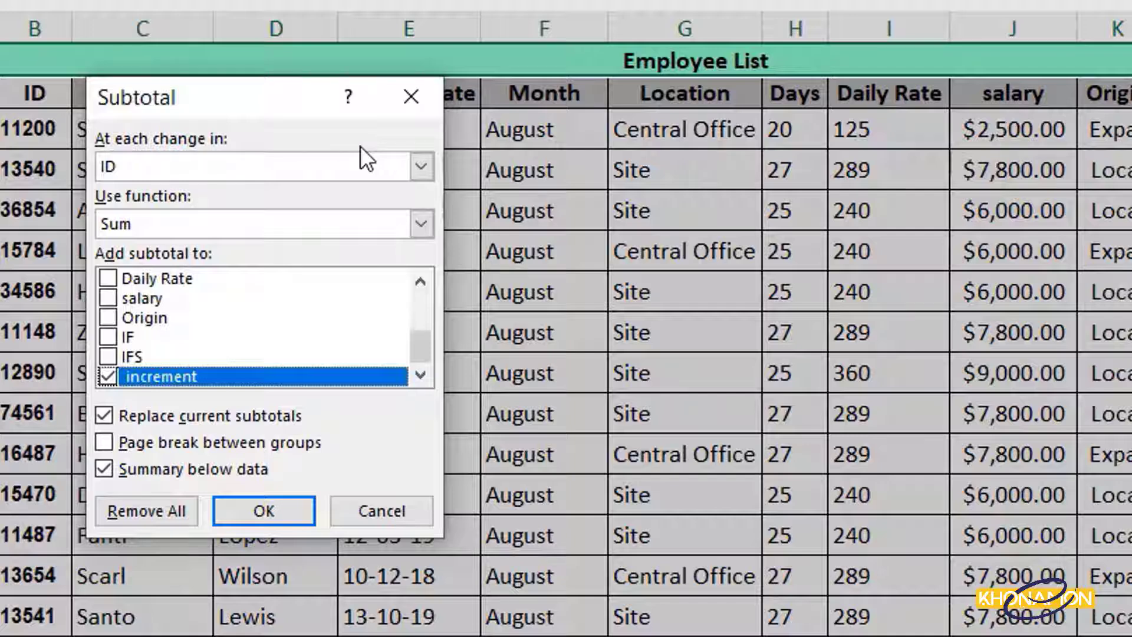
left_click(417, 168)
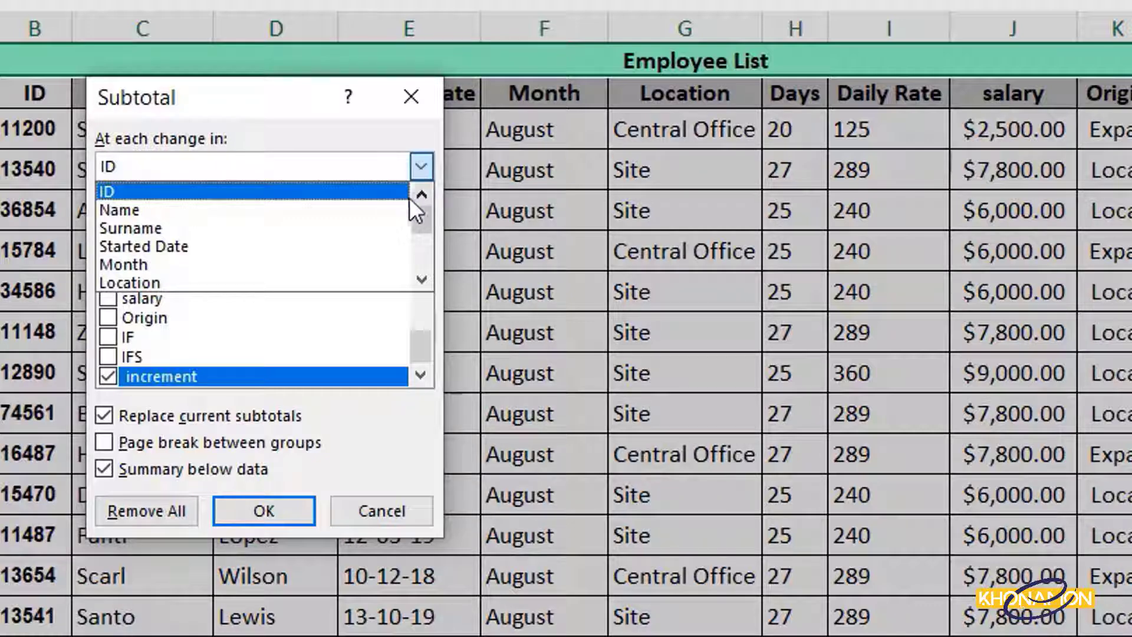
left_click(356, 263)
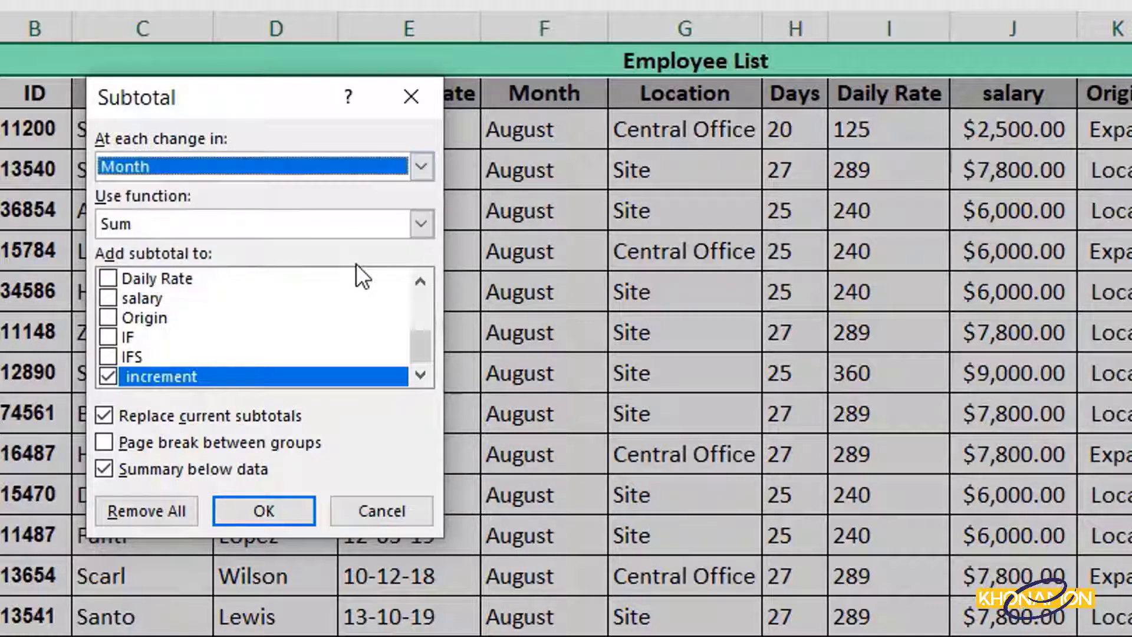
left_click(421, 223)
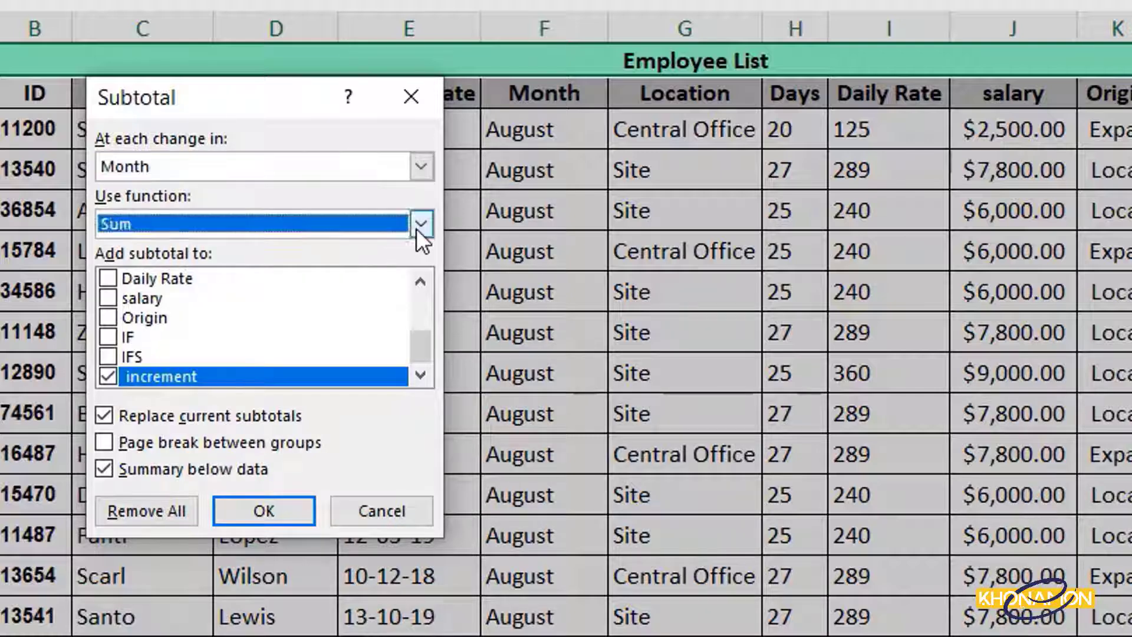
left_click(372, 248)
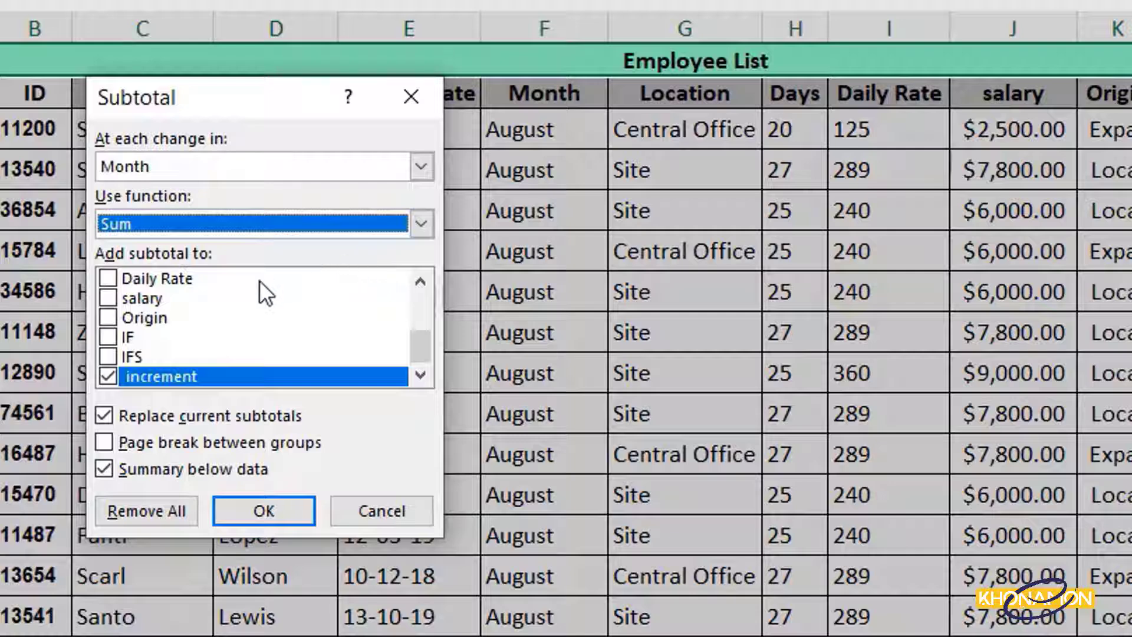
left_click(107, 298)
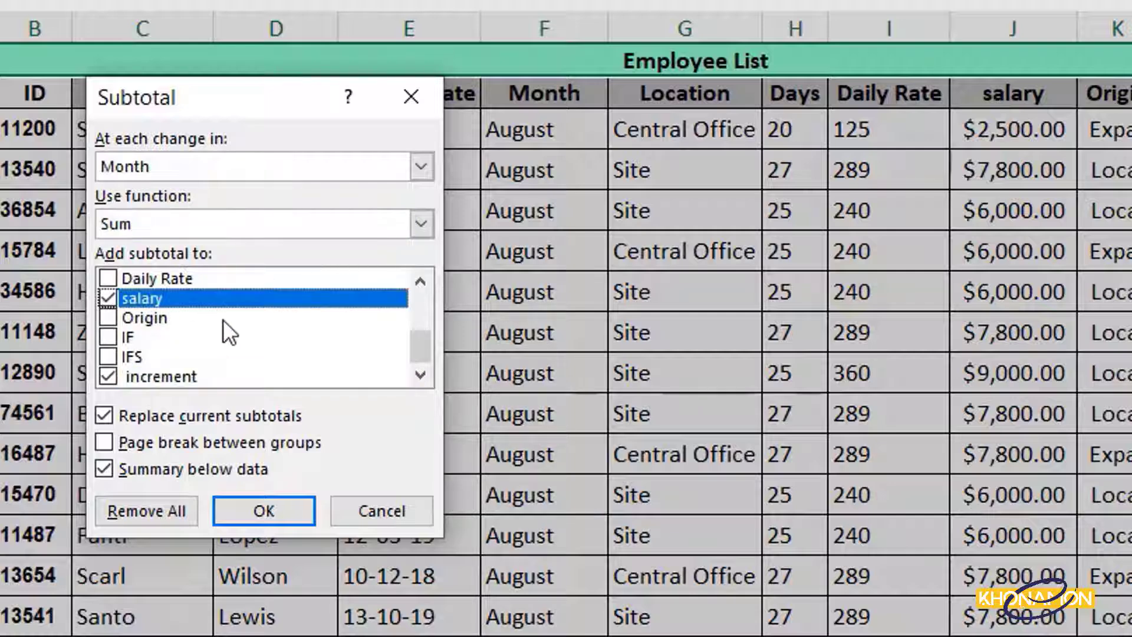
left_click(108, 376)
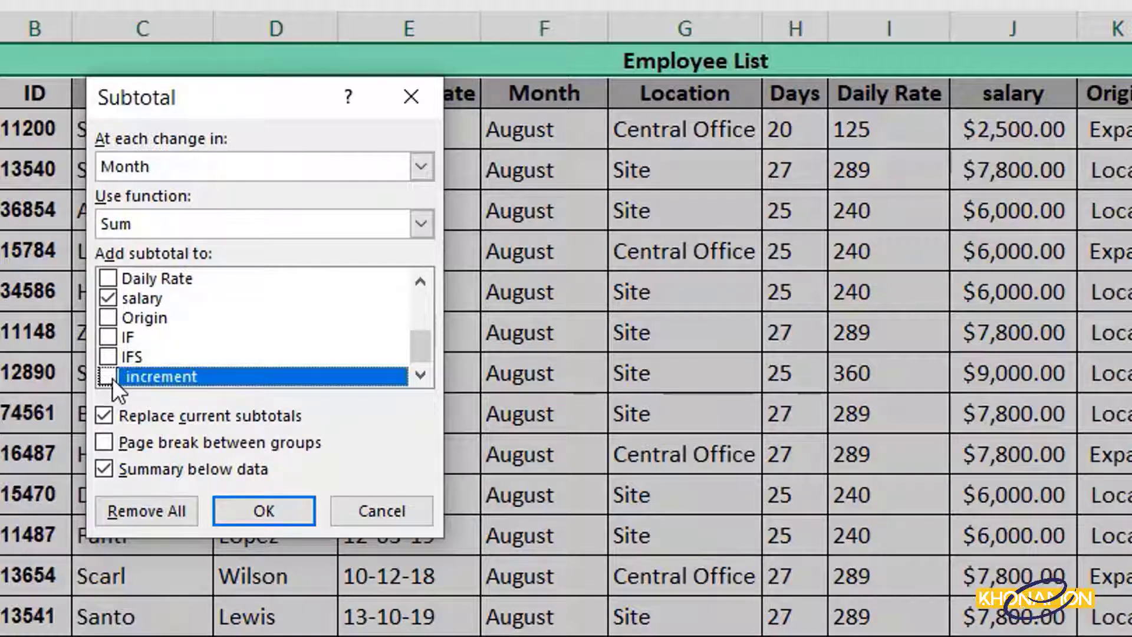
left_click(228, 514)
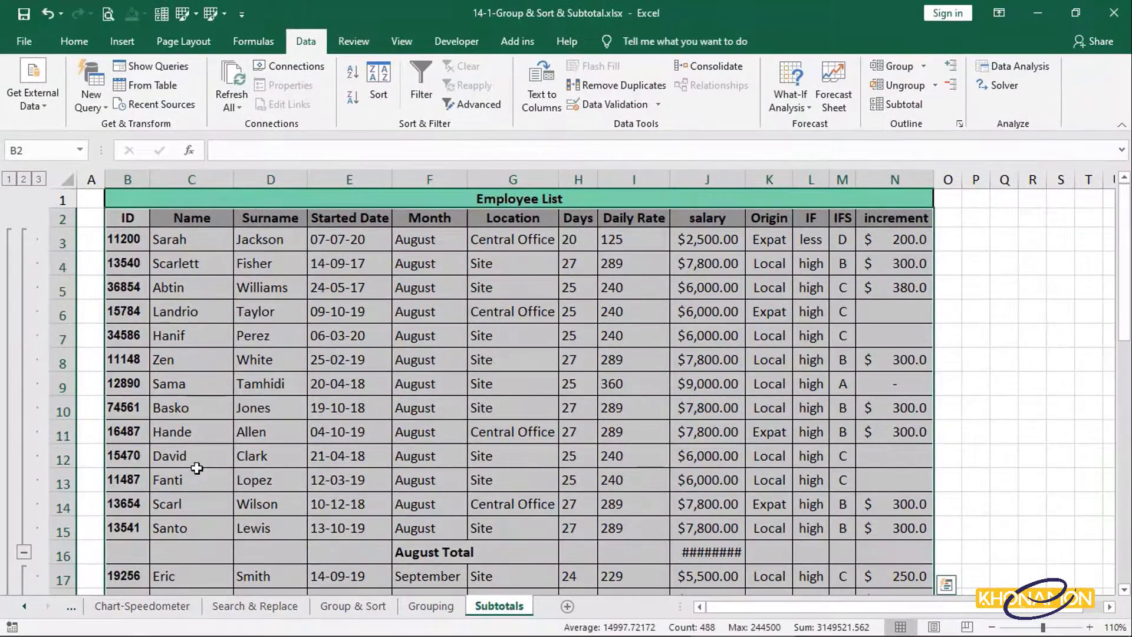
- Check the August Total, September Total and Grand Total rows, and widen column J to fit its salary totals
left_click(480, 554)
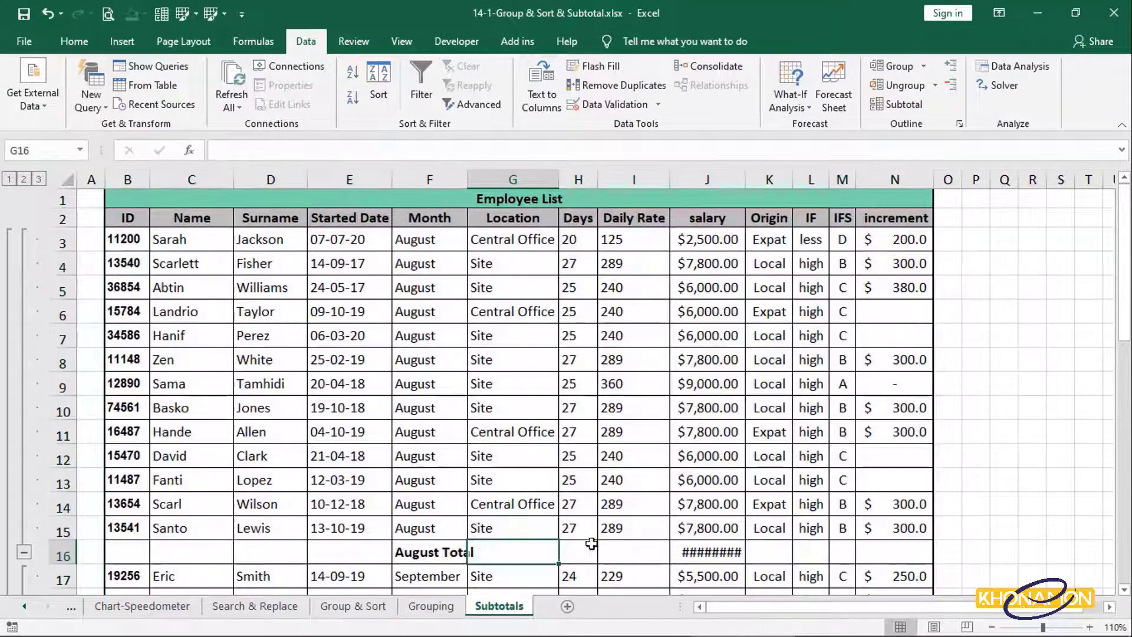
left_click(451, 550)
scroll(563, 546, "down", 2)
scroll(563, 546, "down", 7)
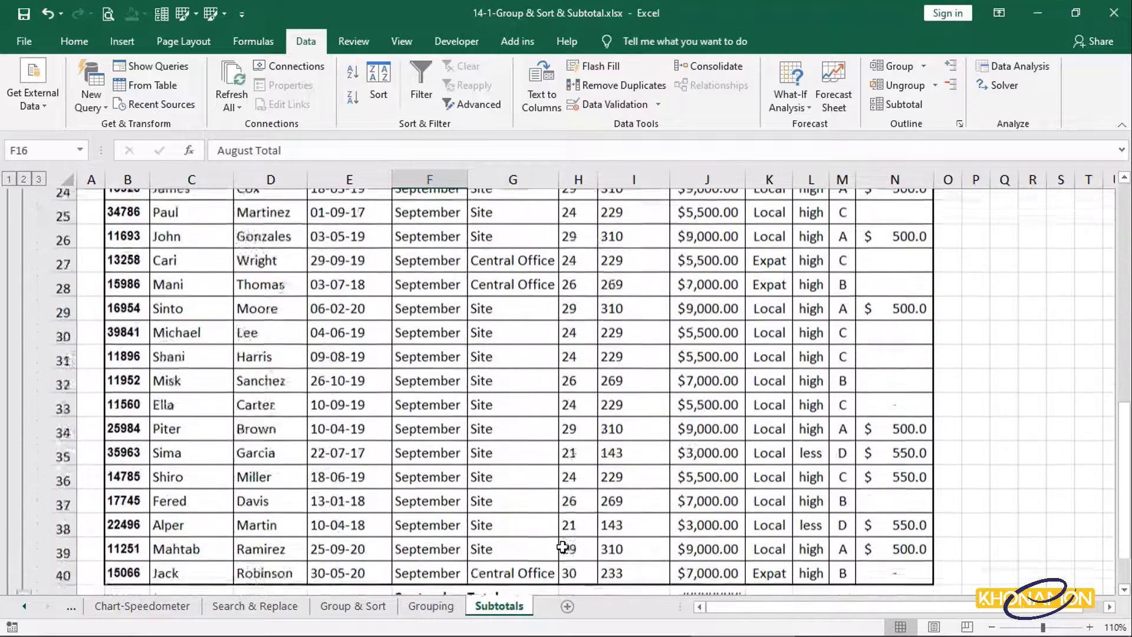
left_click(455, 517)
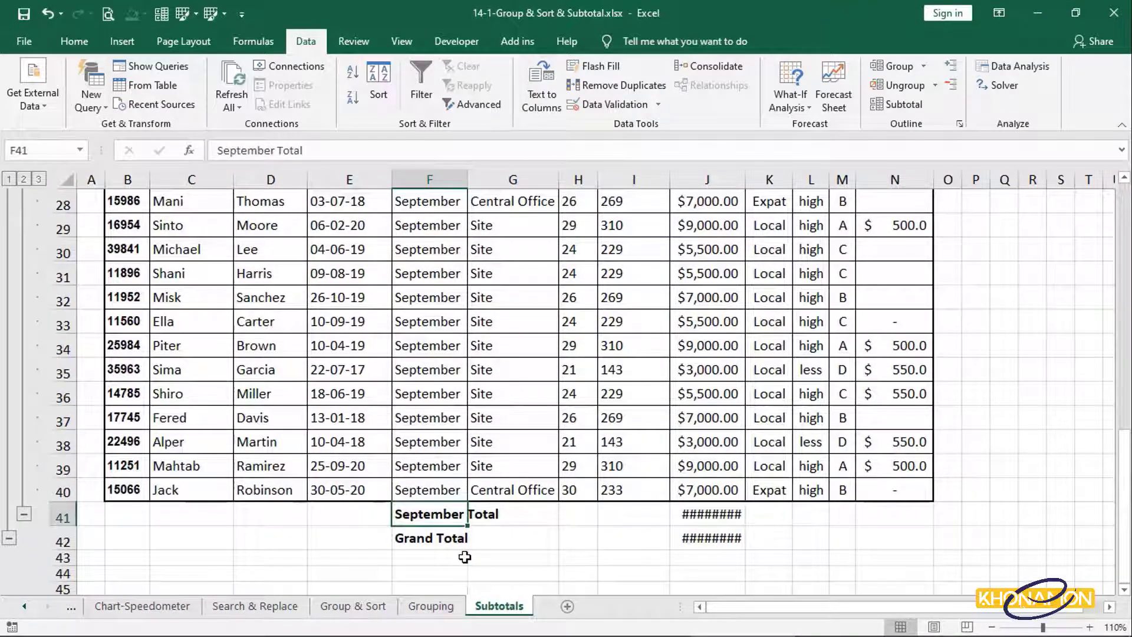
left_click(461, 541)
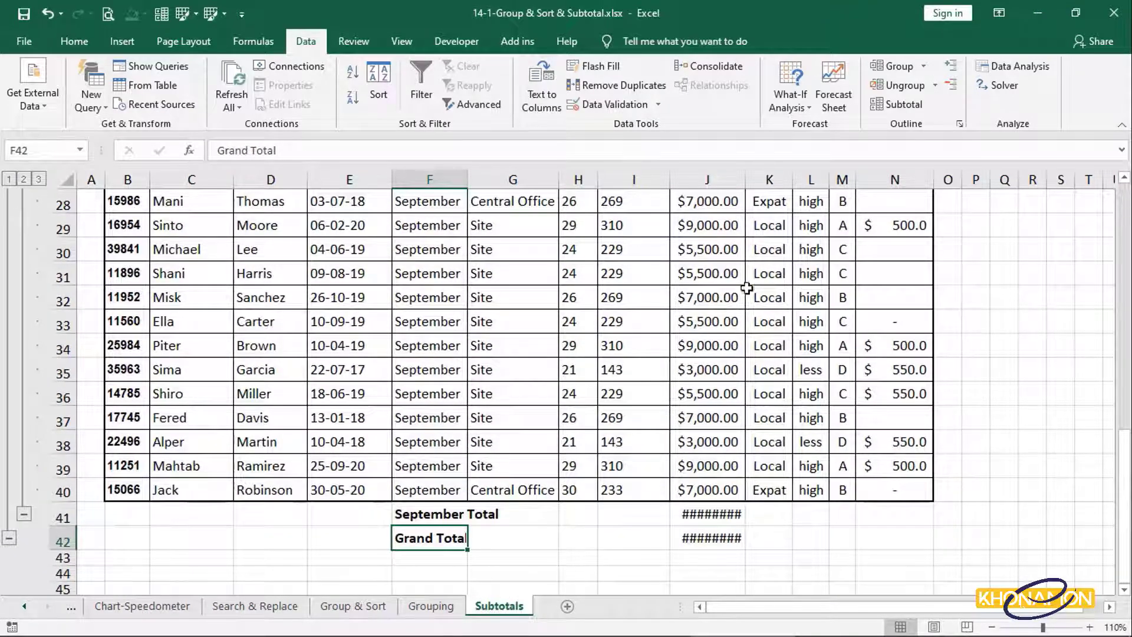
double_click(746, 179)
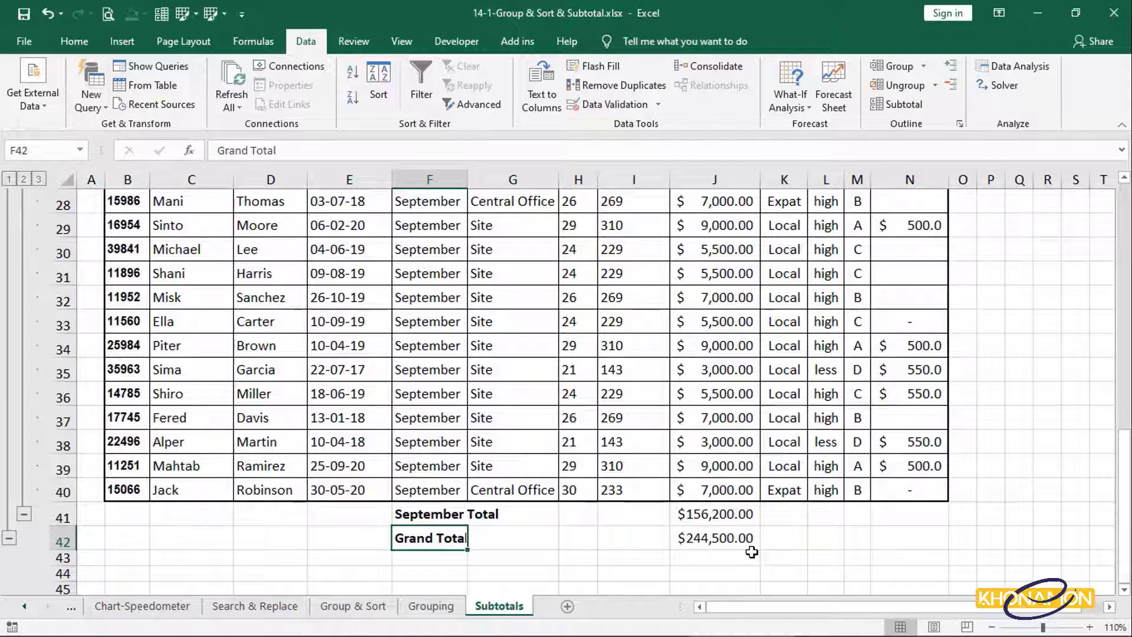
- Collapse the subtotal outline to level 1 so only the Grand Total row is shown
scroll(752, 551, "up", 9)
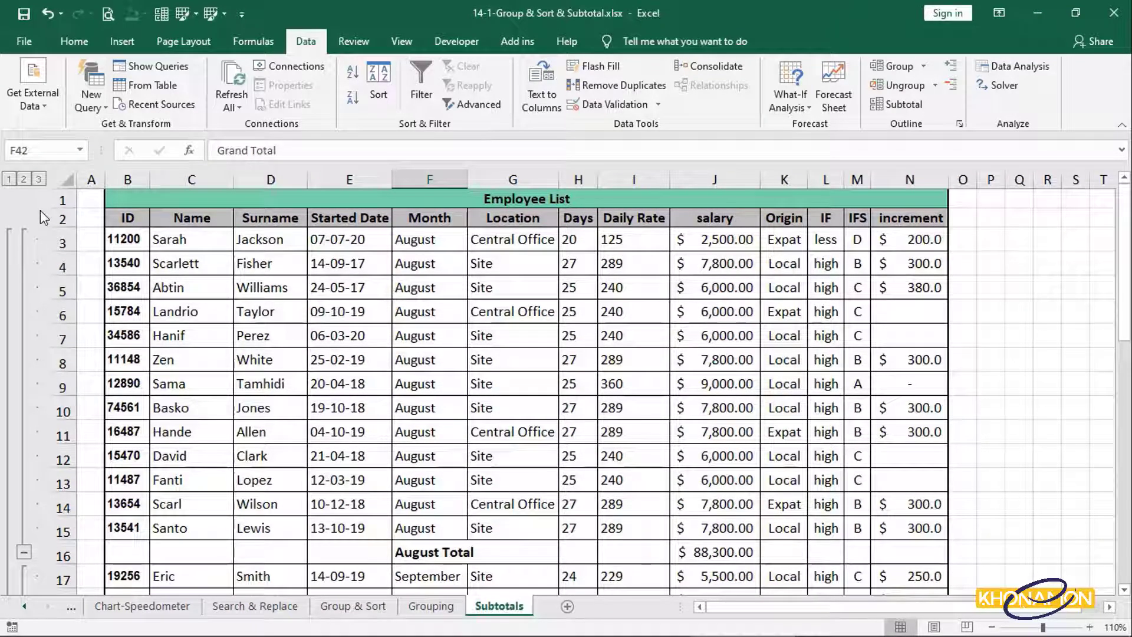
left_click(10, 179)
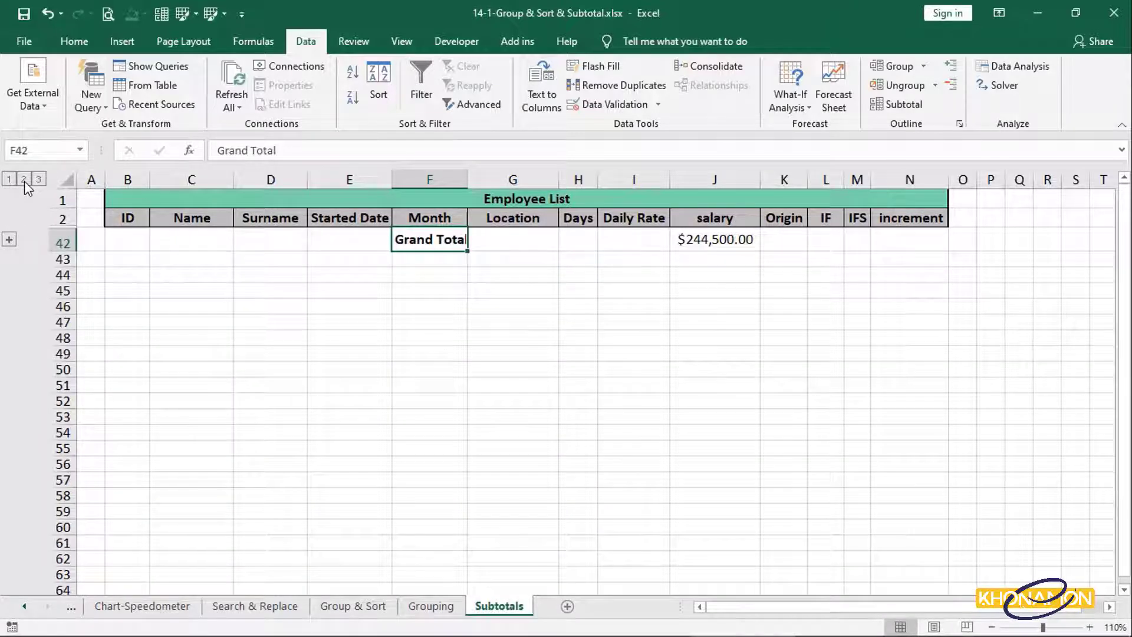
- Expand the subtotal outline to level 2 and on to level 3, showing every employee row
left_click(24, 179)
left_click(38, 180)
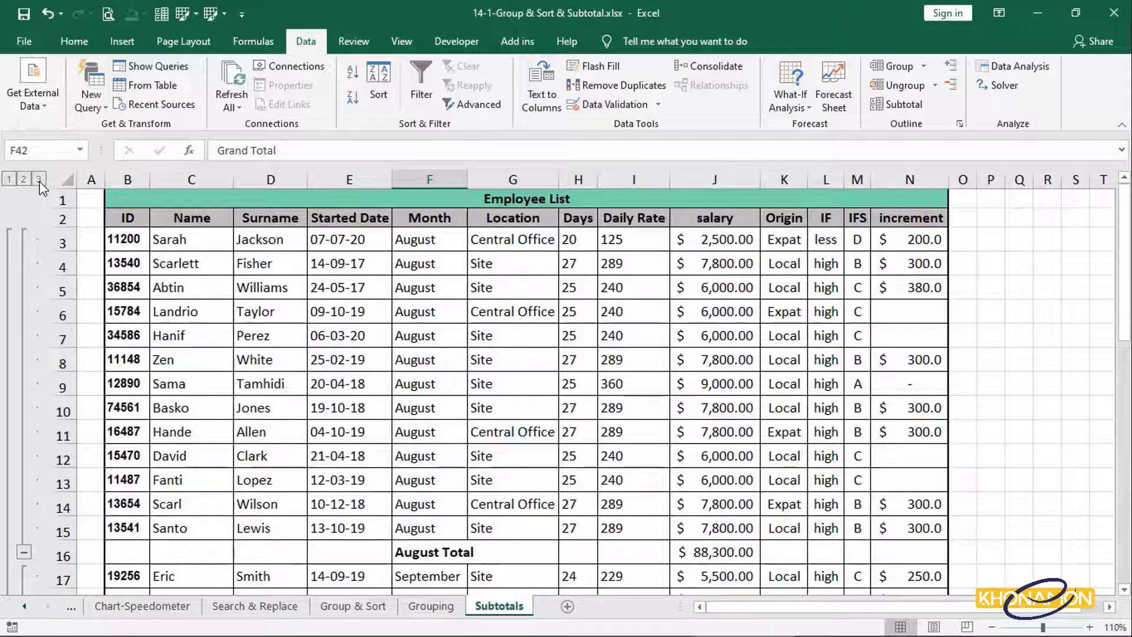
- Select the whole employee list and ungroup its rows twice to remove both outline levels
left_click(224, 334)
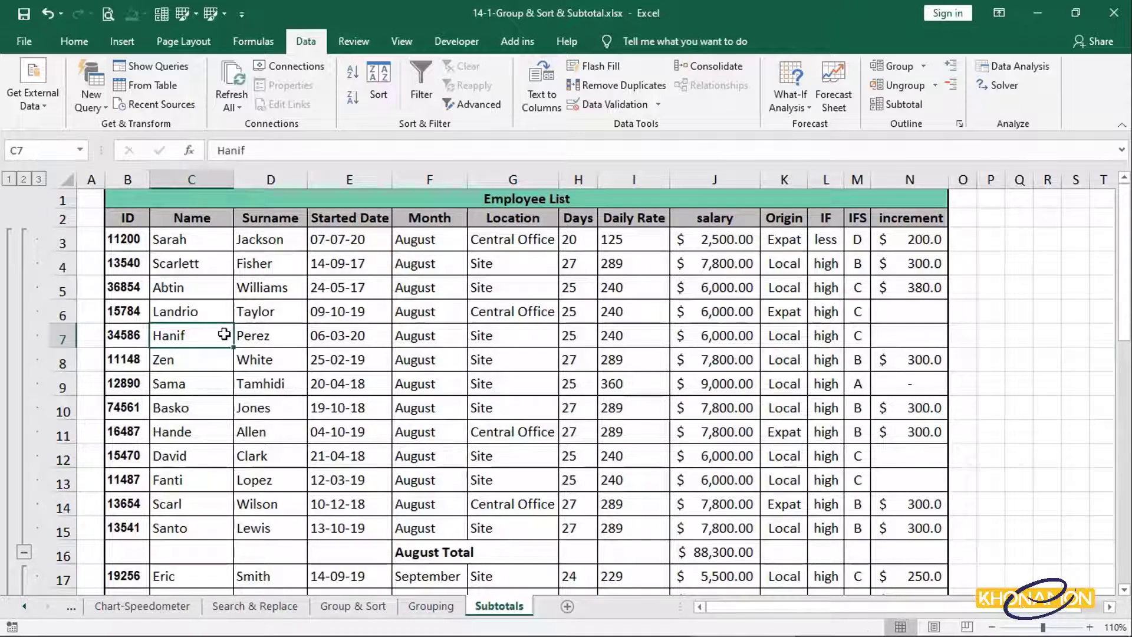
key("ctrl+a")
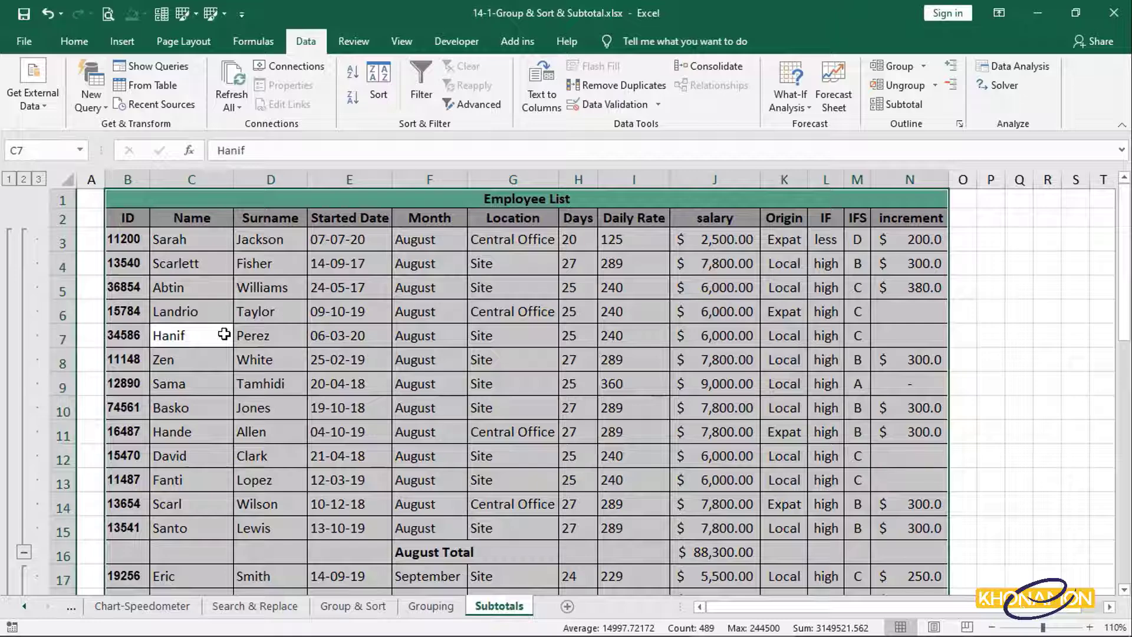
left_click(900, 86)
left_click(152, 382)
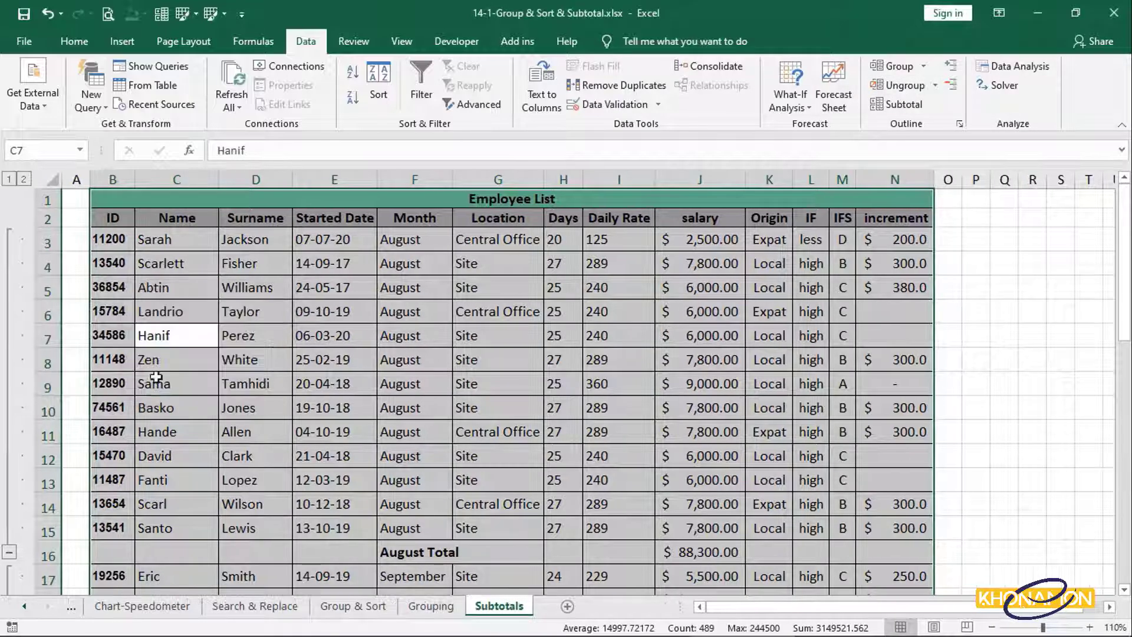
left_click(901, 89)
left_click(196, 387)
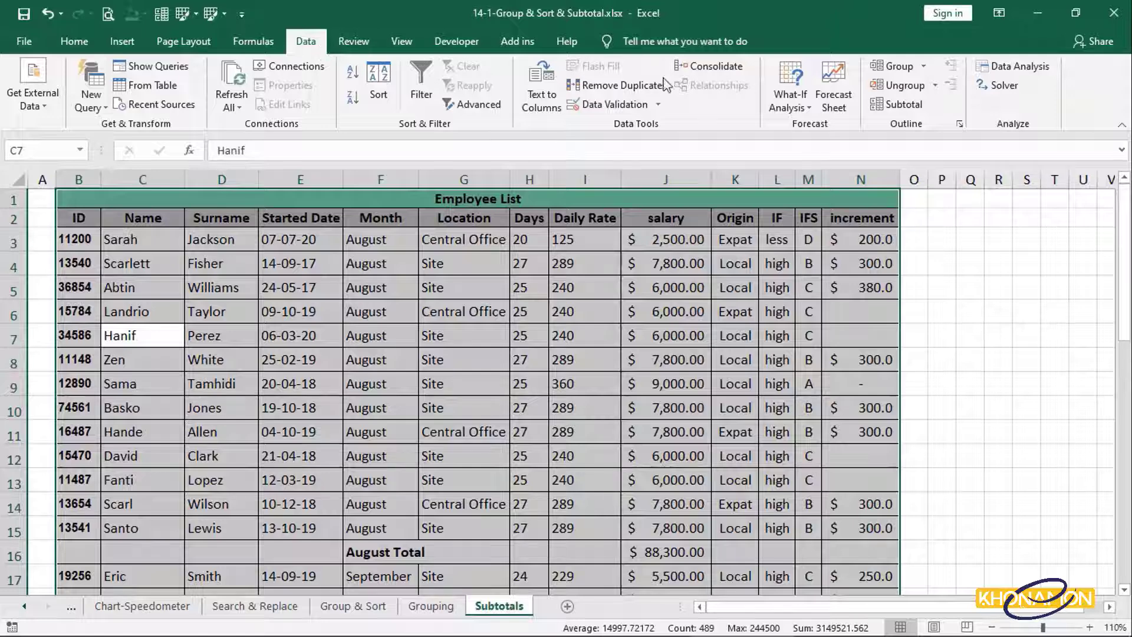
- Apply Auto Outline to the selected list and switch through outline levels 1, 2 and 3
left_click(923, 66)
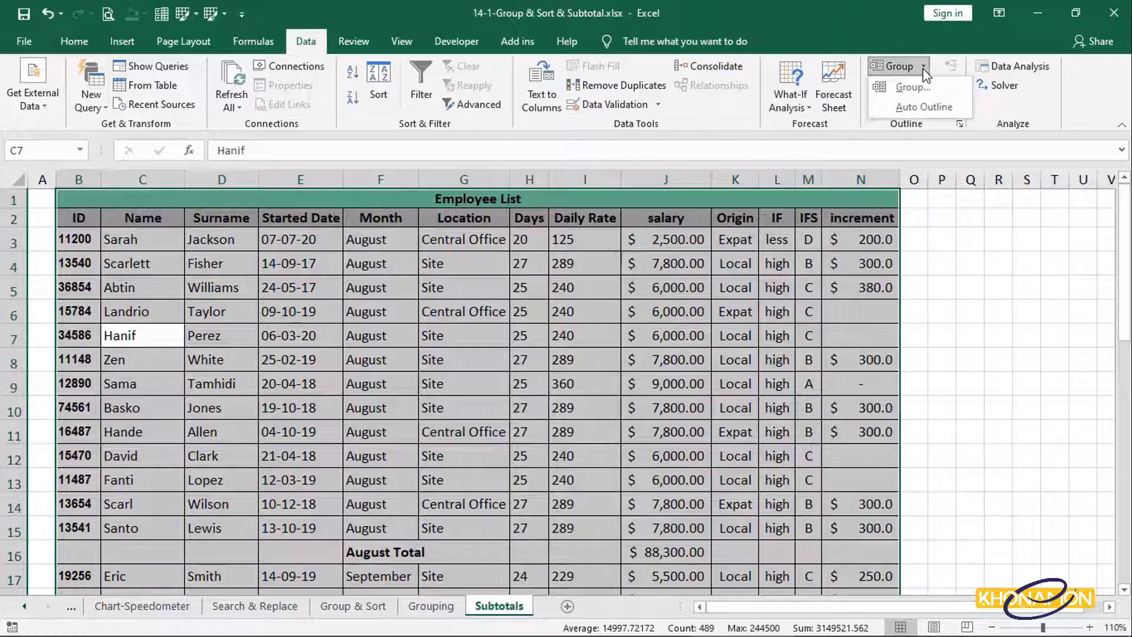
left_click(932, 108)
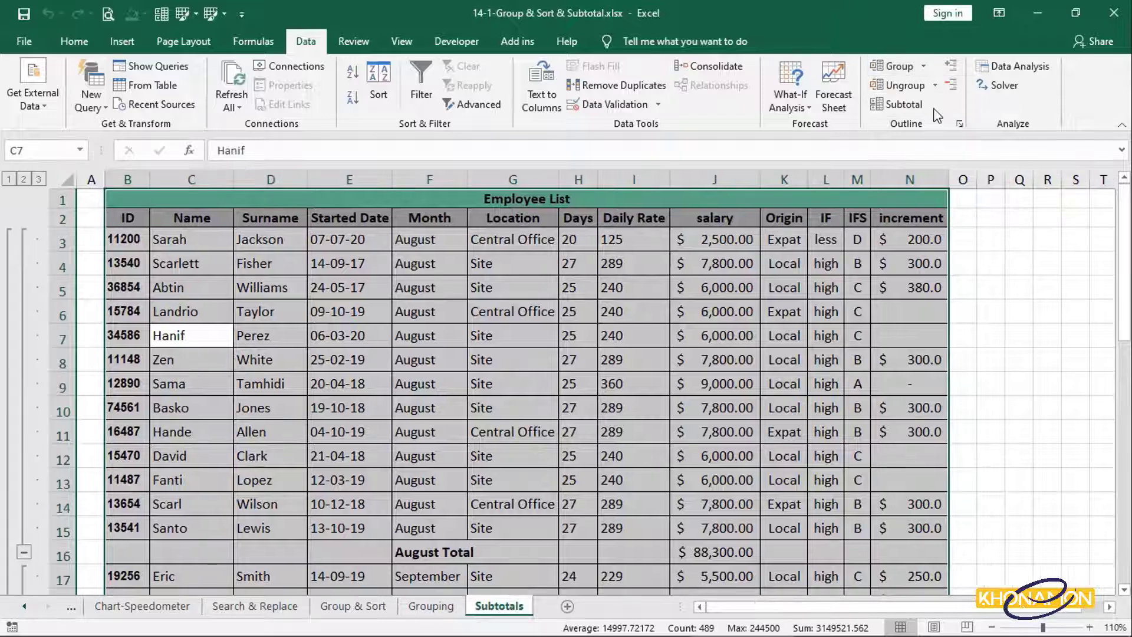
left_click(10, 179)
left_click(23, 179)
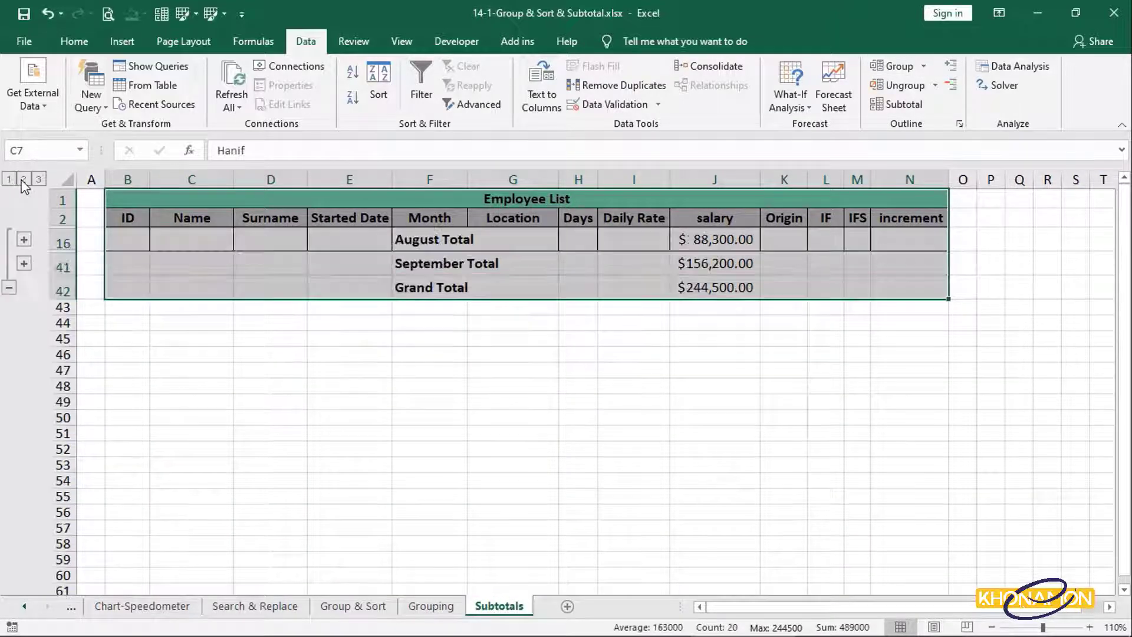
left_click(38, 179)
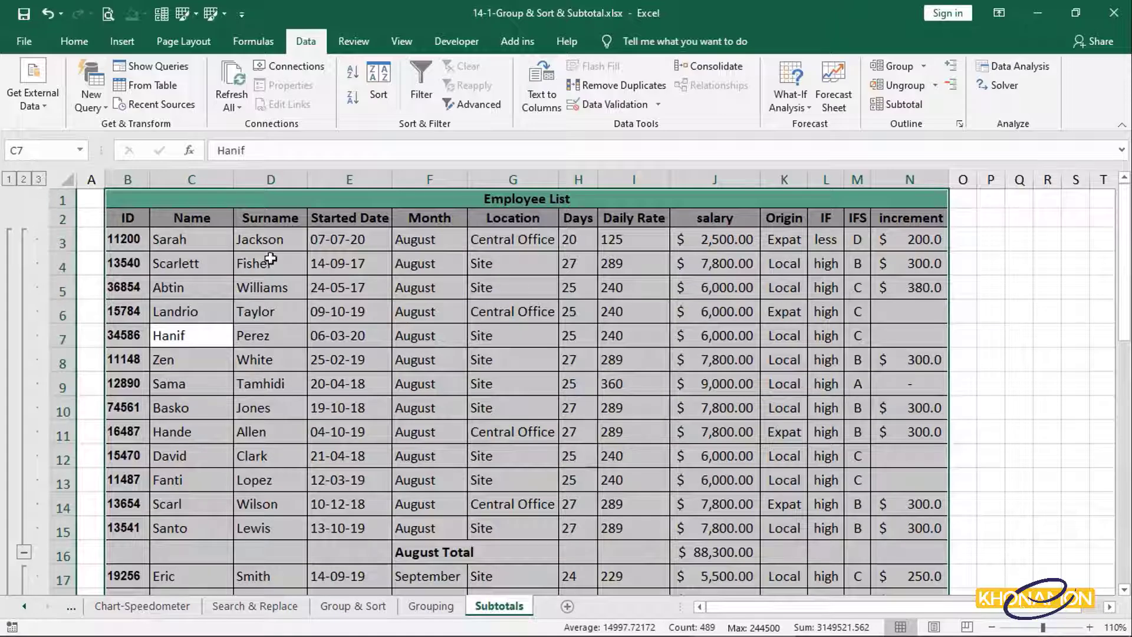
- Delete the August Total row, followed by the September Total and Grand Total rows below the list
left_click(470, 279)
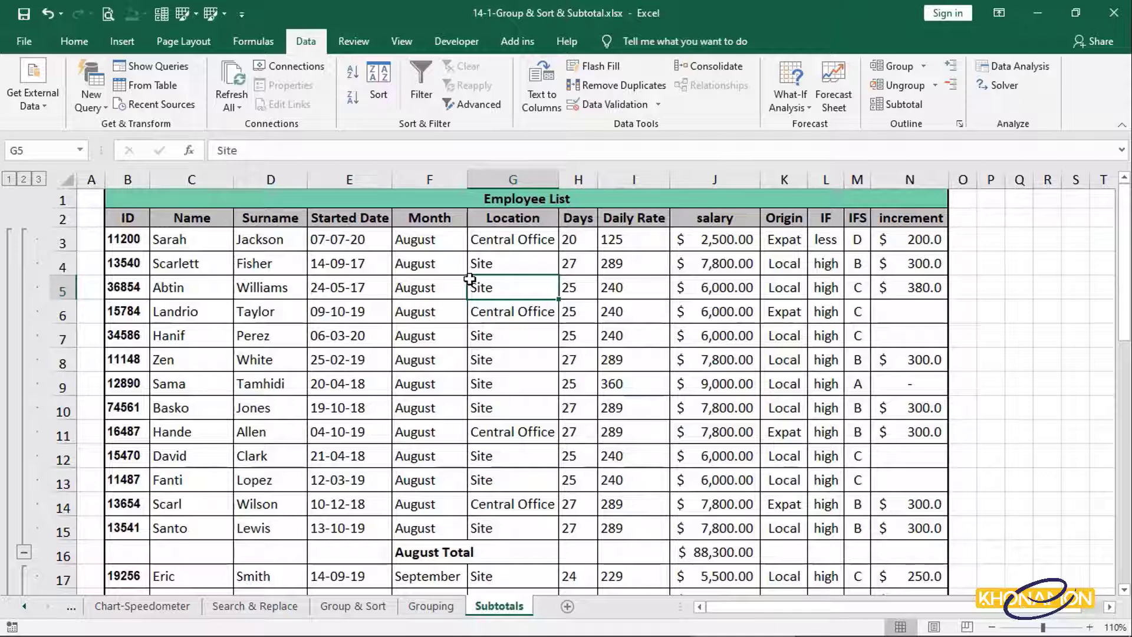
left_click(63, 555)
right_click(63, 555)
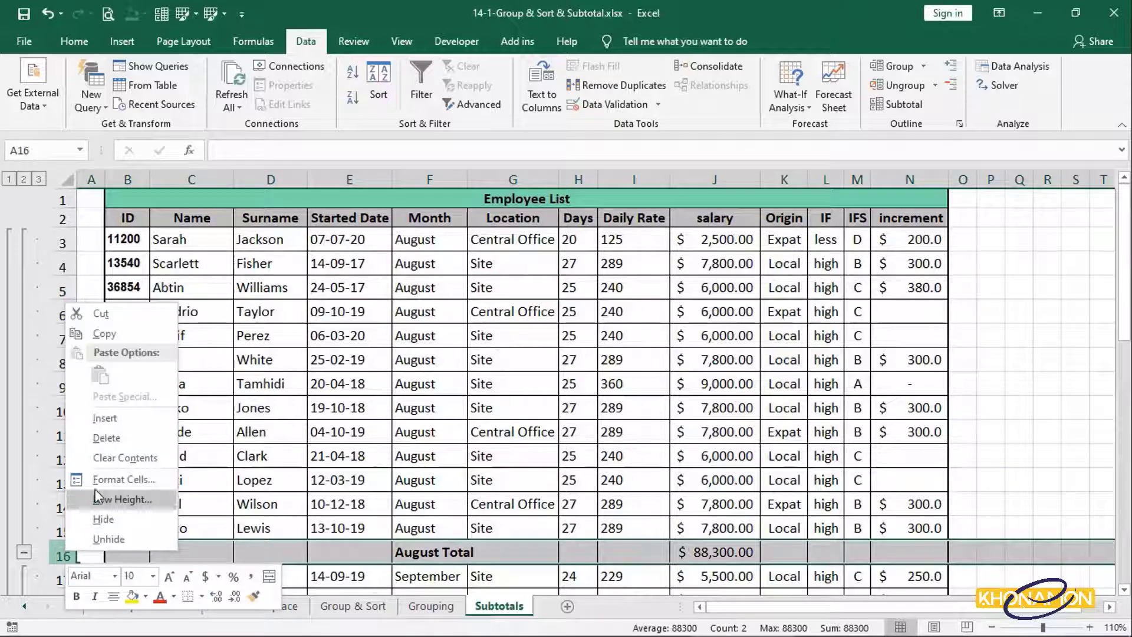
left_click(104, 519)
scroll(281, 450, "down", 9)
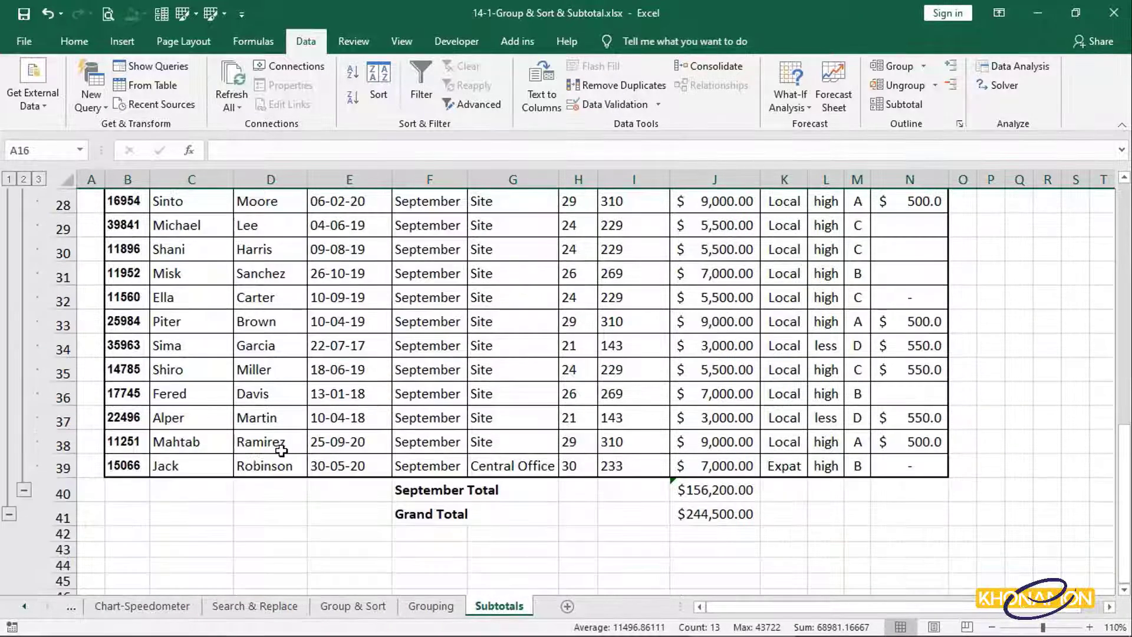
left_click_drag(55, 492, 59, 516)
right_click(59, 507)
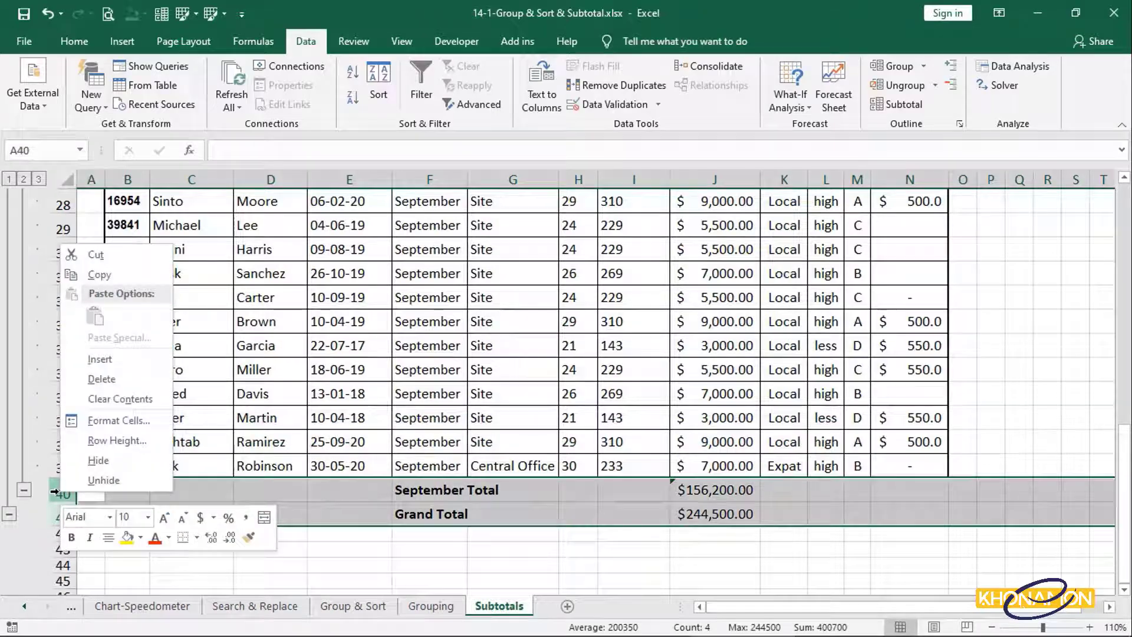
left_click(88, 386)
- Select the entire list without its total rows and ungroup its rows twice to clear the remaining outline
scroll(481, 396, "up", 9)
left_click(481, 397)
key("ctrl+a")
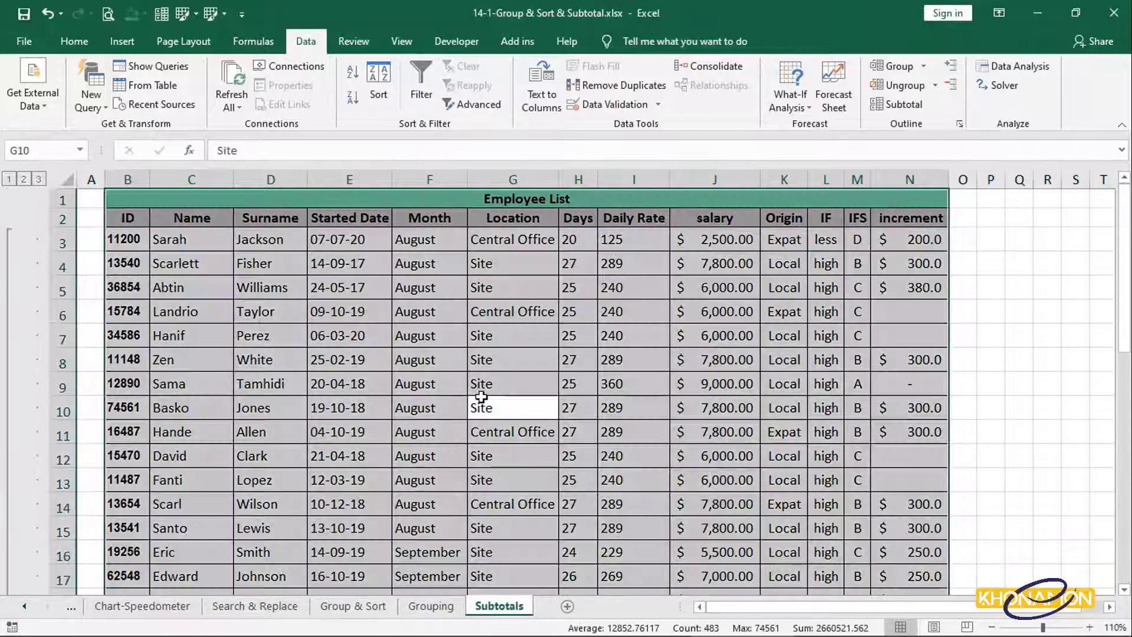
left_click(884, 89)
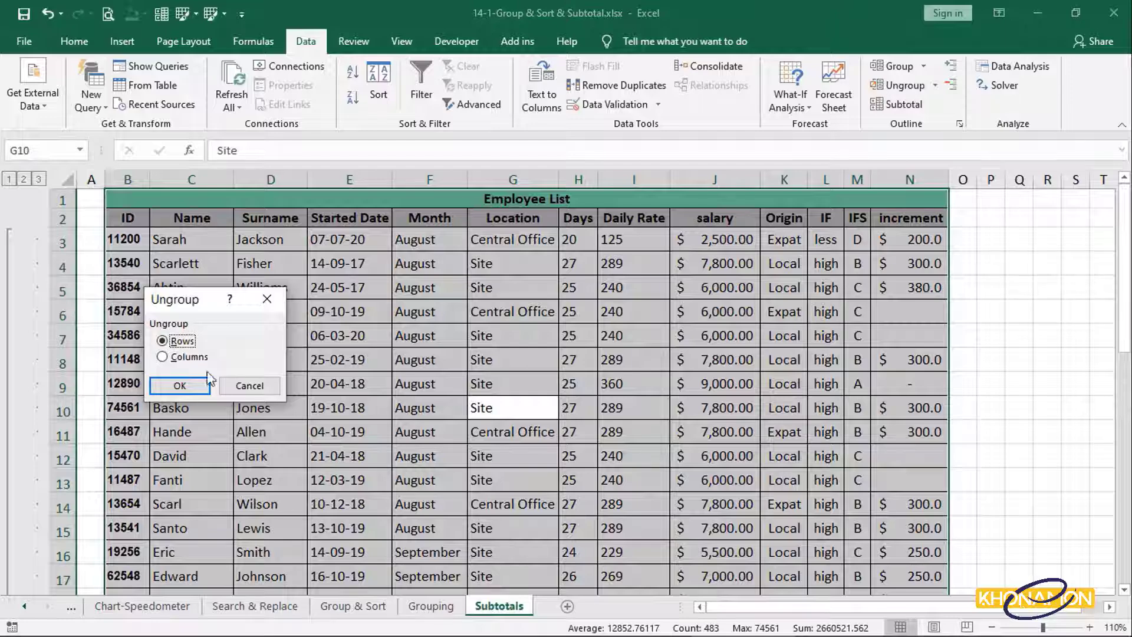
left_click(208, 381)
left_click(903, 91)
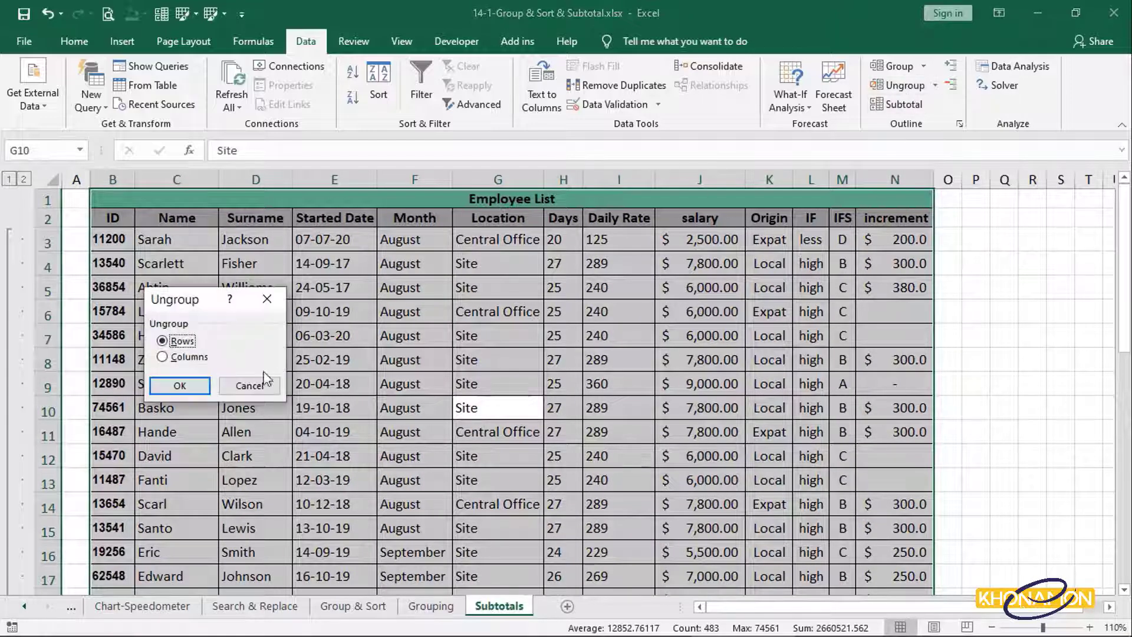
left_click(180, 386)
- Try to apply Auto Outline to the employee list without any total rows
left_click(367, 311)
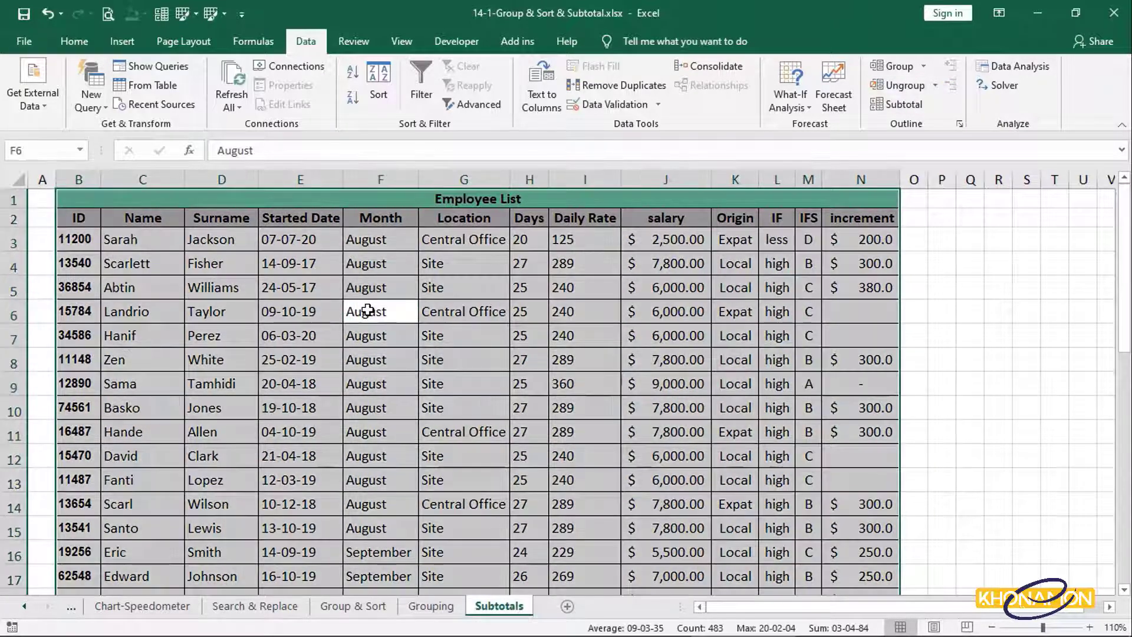
left_click(923, 66)
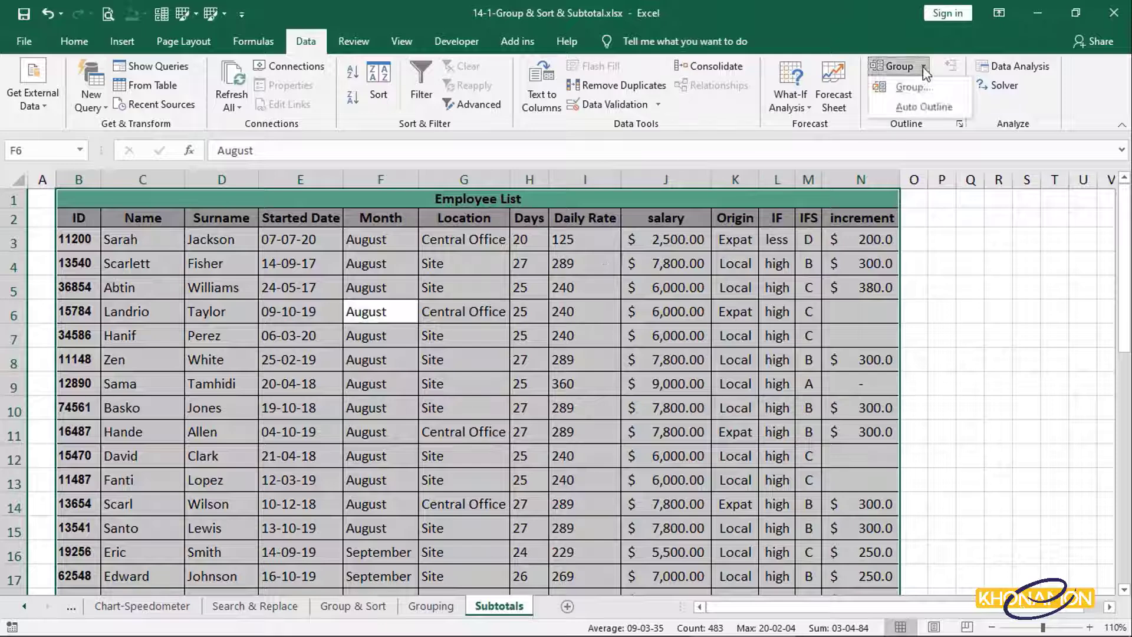
left_click(925, 107)
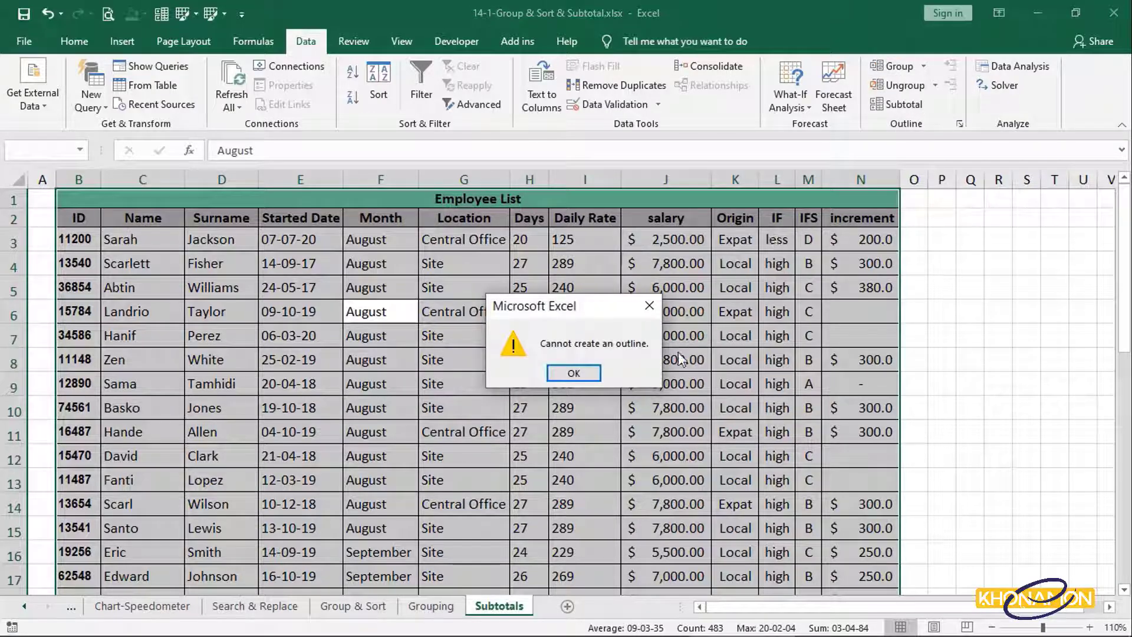